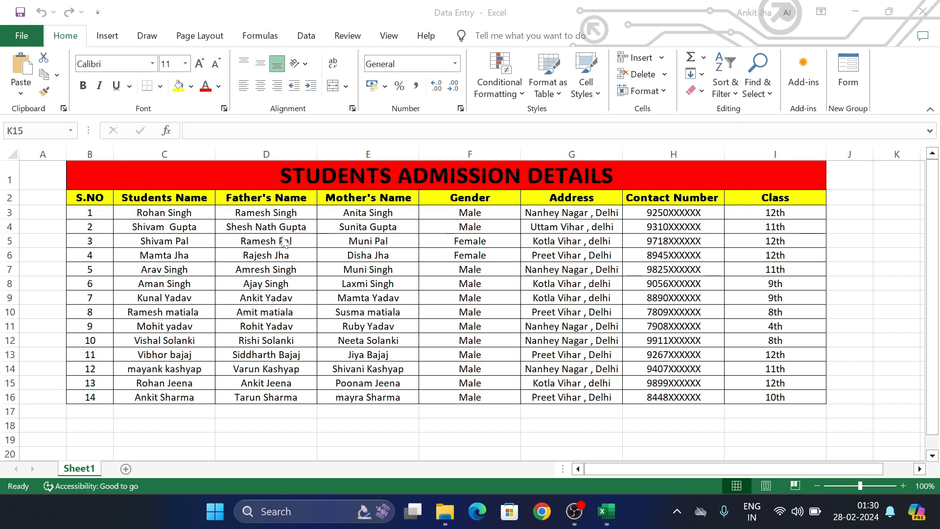
- Select the table's title and header rows and open the data Form showing the first record
left_click_drag(166, 196, 763, 200)
left_click(849, 84)
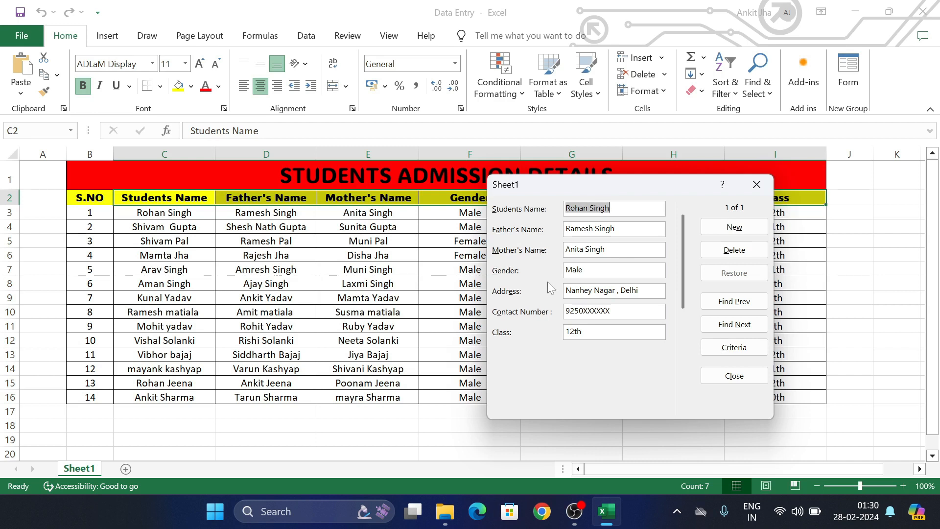
- Move the Sheet1 data form window aside
left_click_drag(651, 192, 685, 177)
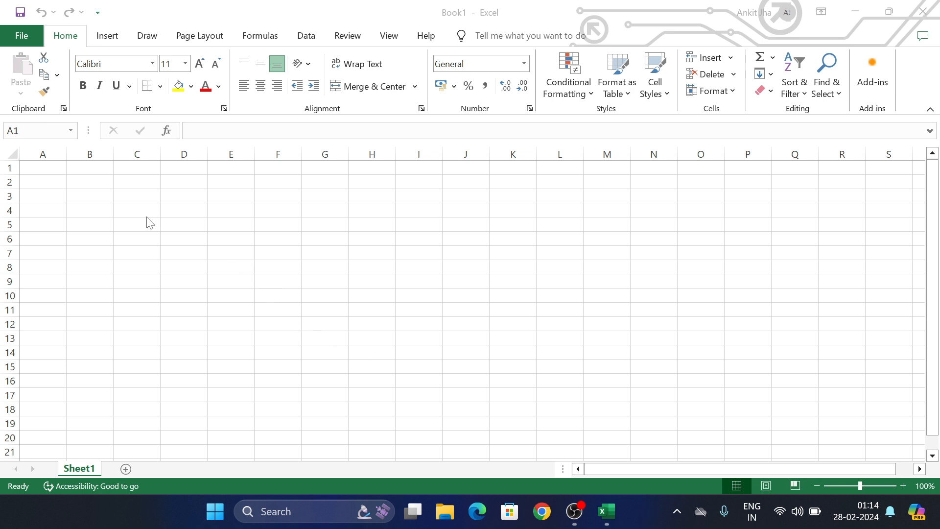
- Merge and centre cells B1 through I1
left_click(99, 170)
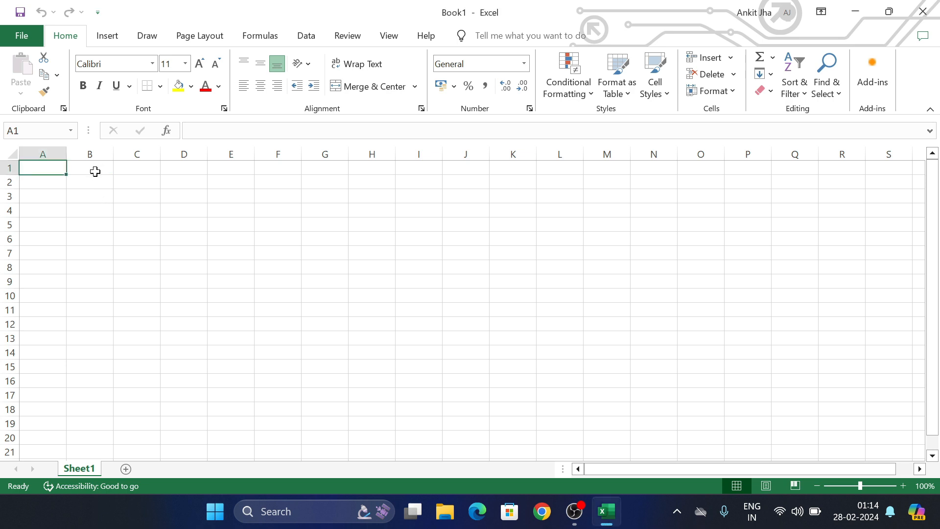
left_click_drag(98, 170, 406, 167)
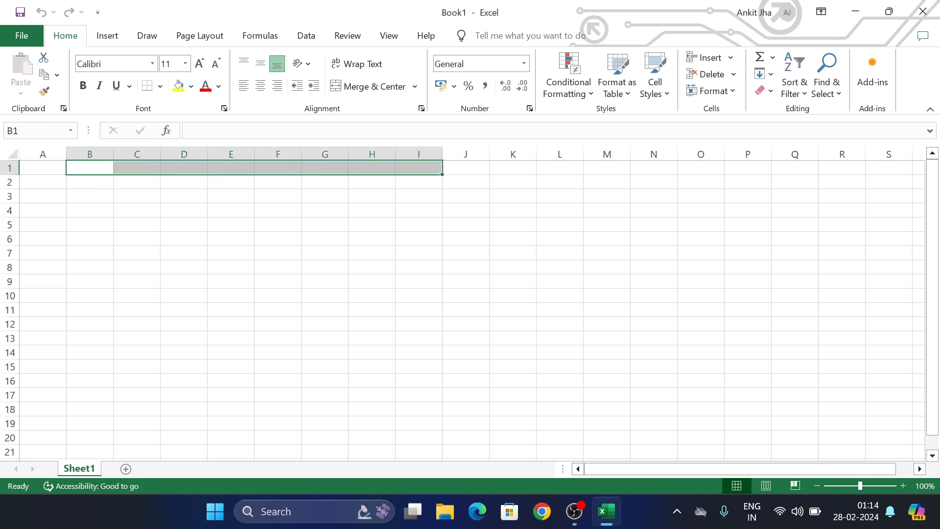
left_click(342, 93)
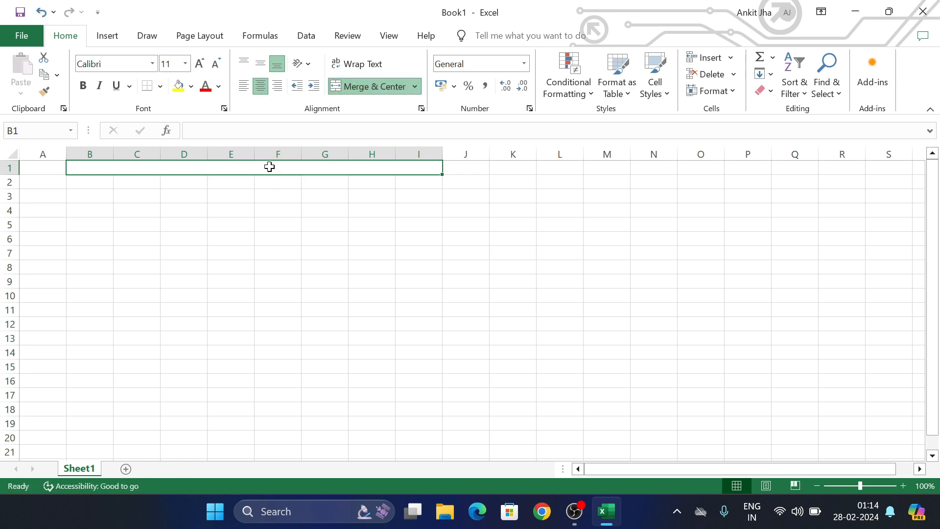
- Enter the title STUDENTS ADMISSION DETAILS in the merged cell
double_click(270, 167)
type("STUDENTS")
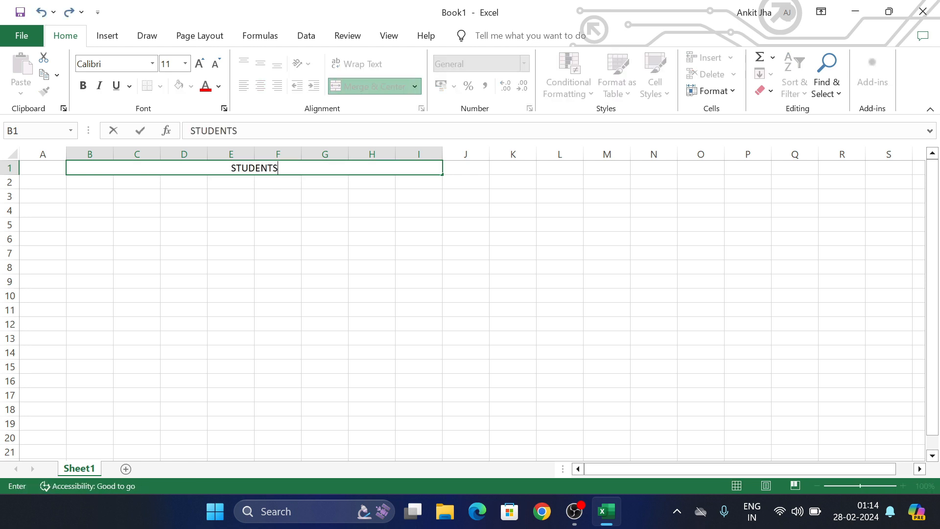
key("BackSpace")
type("S ADMISSION")
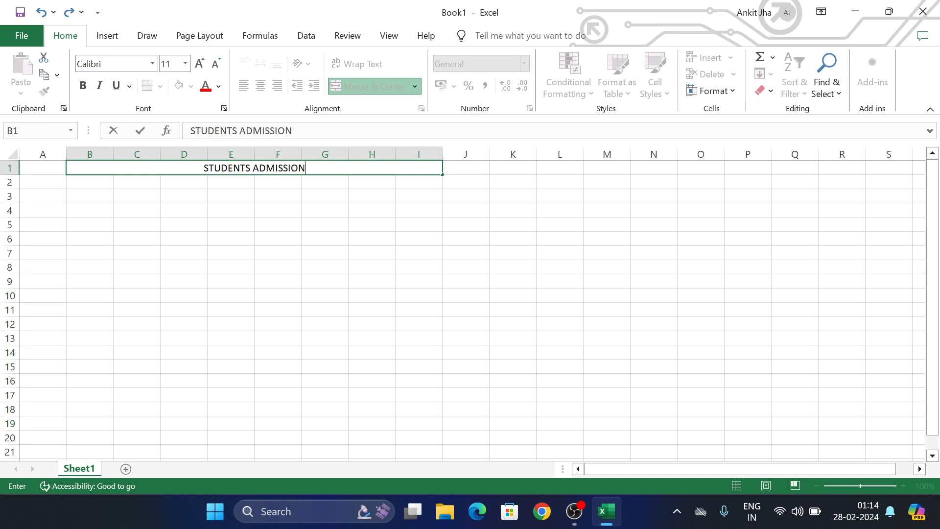
type(" DETAILS")
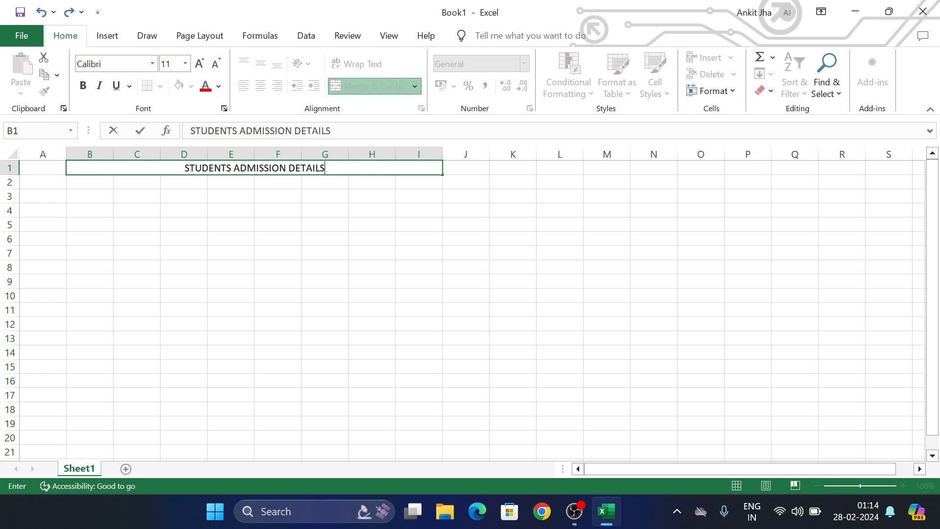
left_click(317, 220)
left_click(365, 171)
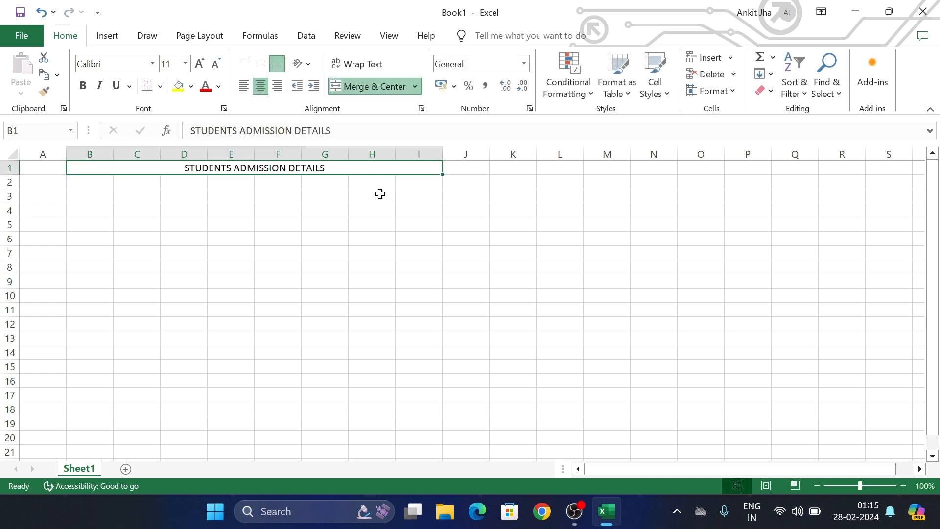
- Fill the merged title cell with red
left_click(192, 87)
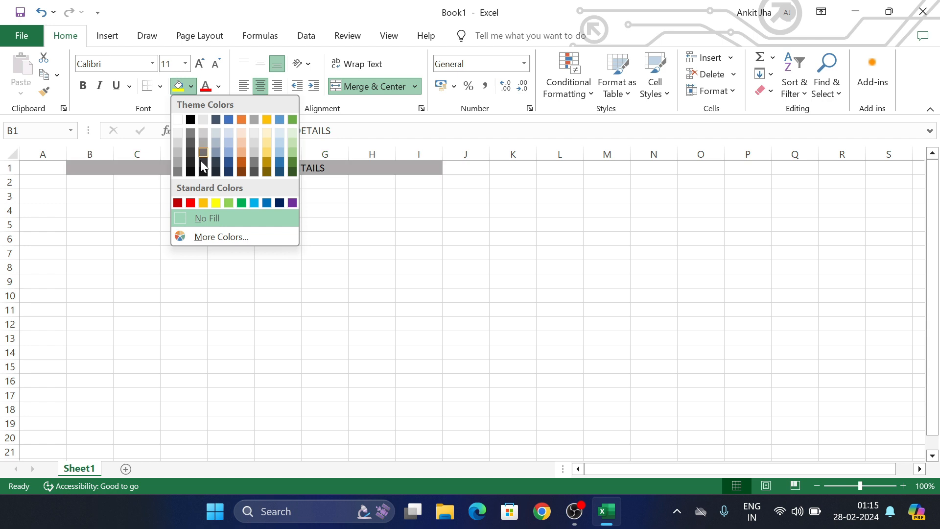
left_click(192, 203)
left_click(281, 197)
- Change the title text to ADLaM Display at font size 22
left_click(300, 168)
double_click(296, 168)
key("ctrl+a")
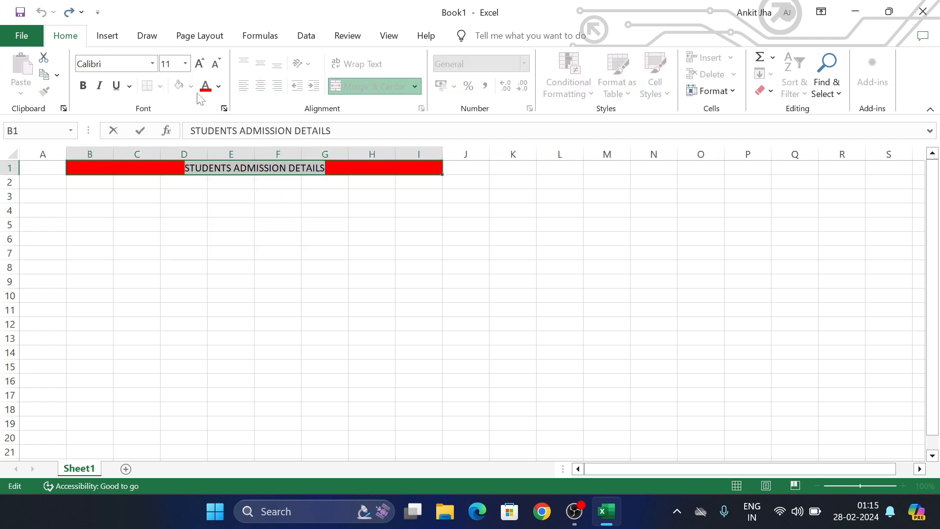
left_click(153, 64)
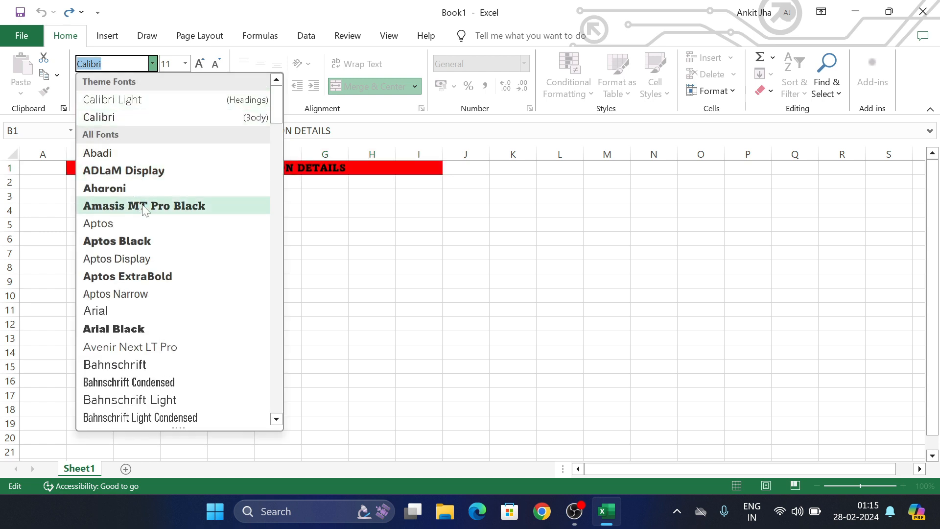
left_click(147, 172)
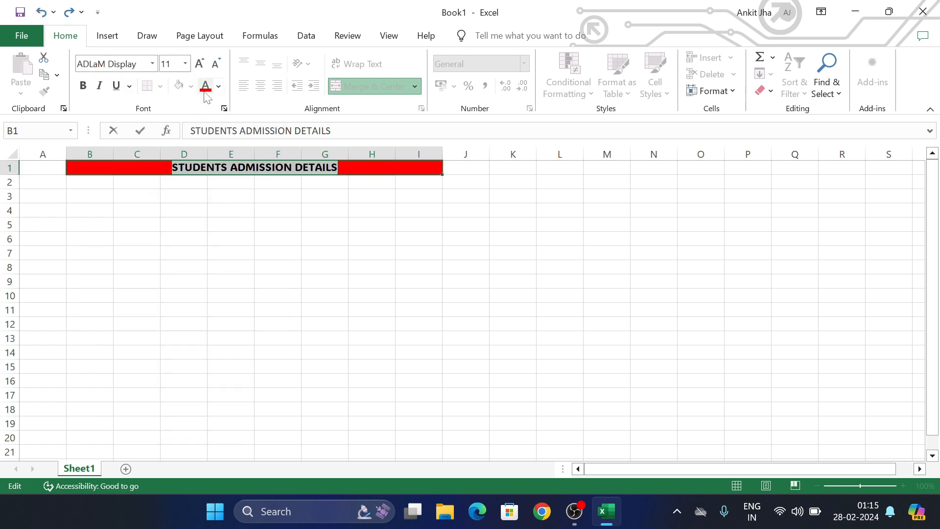
left_click(218, 86)
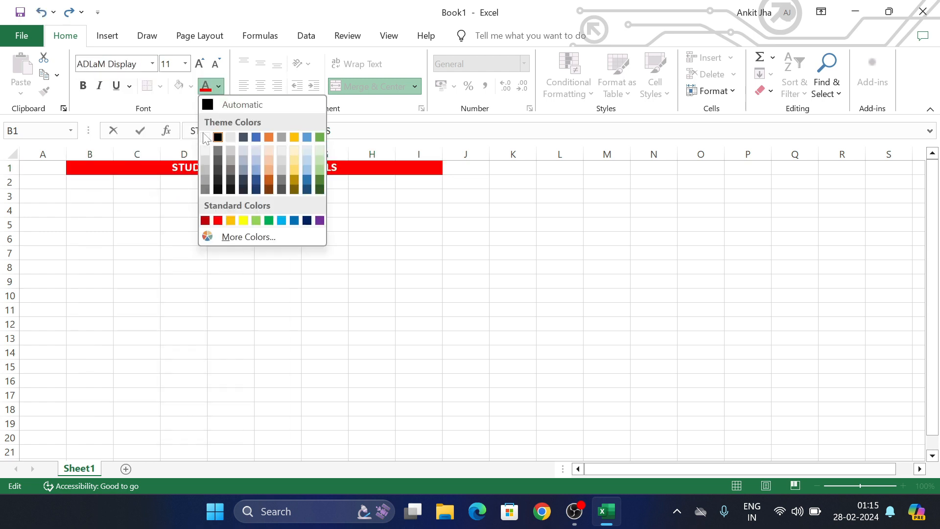
left_click(362, 247)
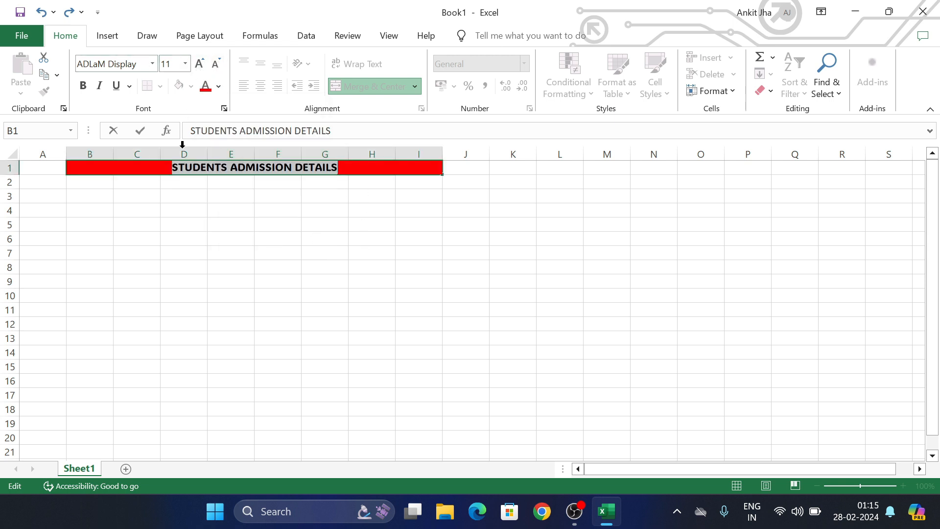
left_click(185, 63)
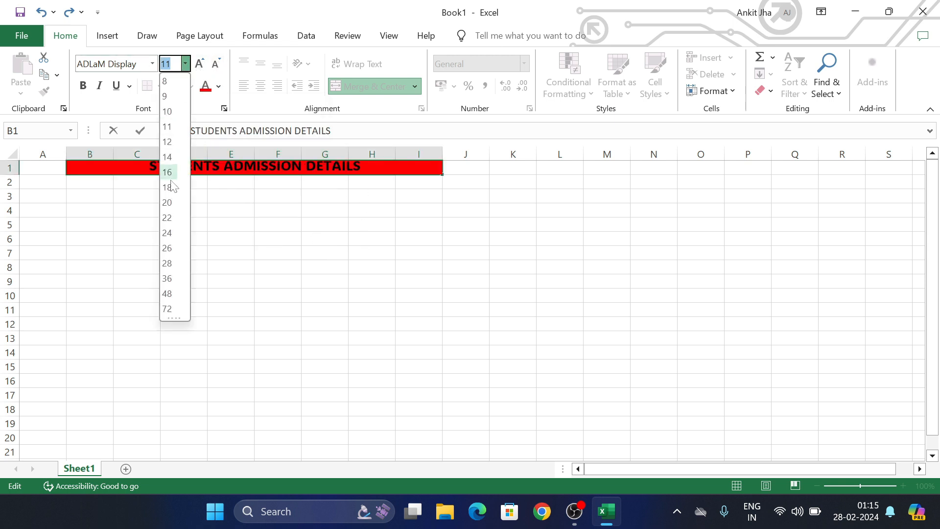
left_click(167, 219)
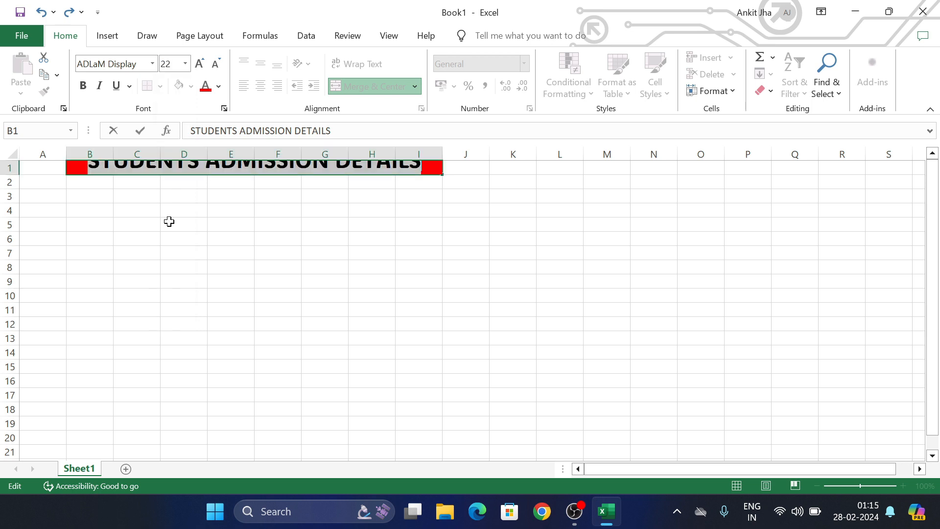
left_click(218, 264)
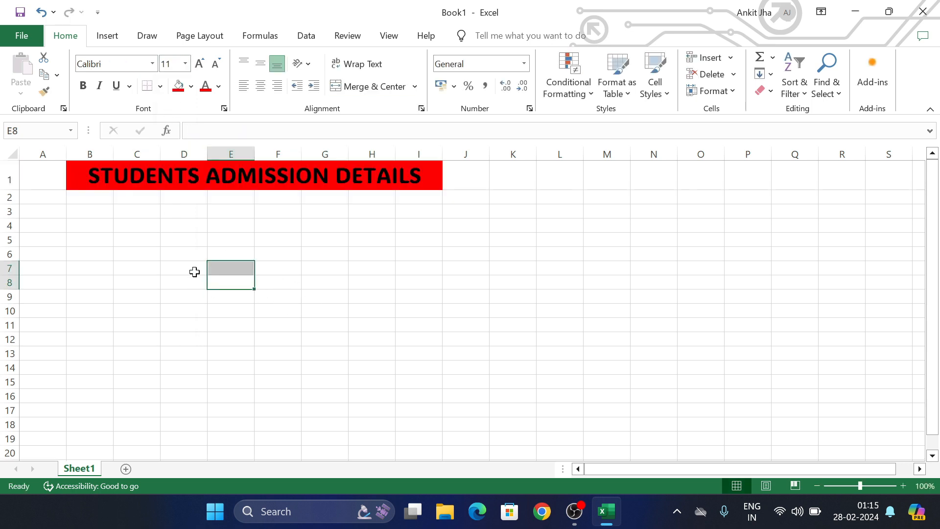
left_click(106, 196)
- Enter the headers S.NO in B2 and Students Name in C2
type("S.NO")
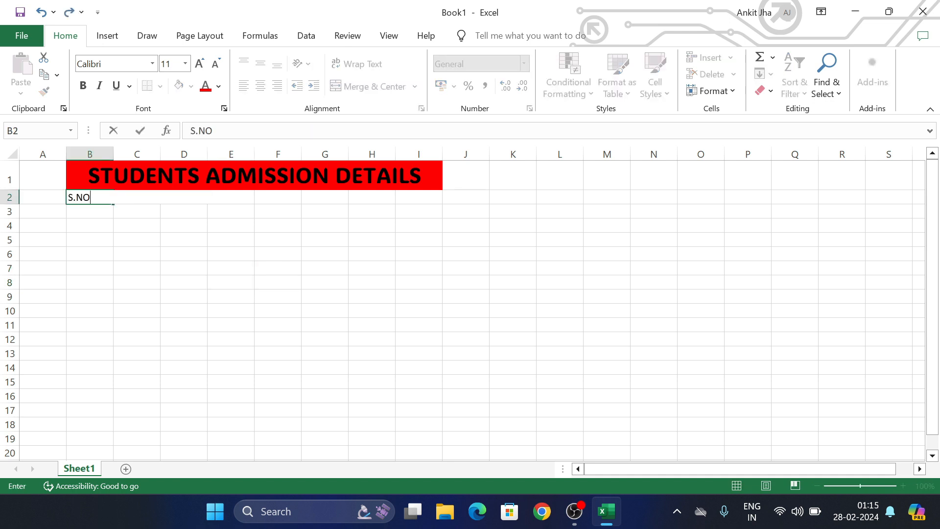
left_click(141, 217)
left_click(137, 198)
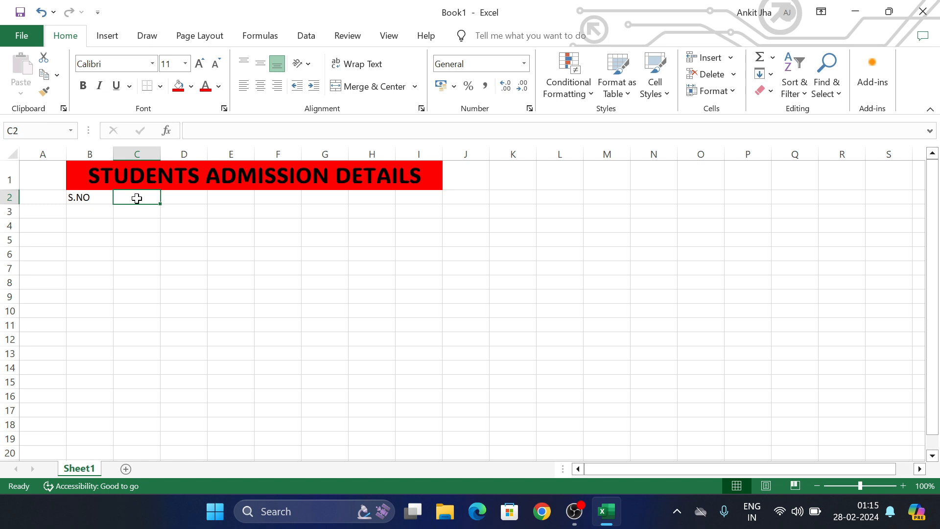
type("S")
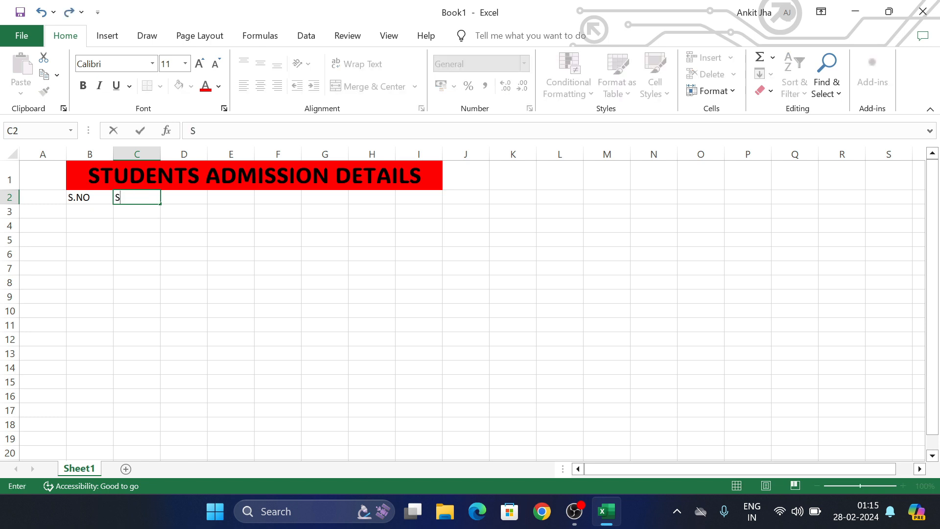
type("tudent Name")
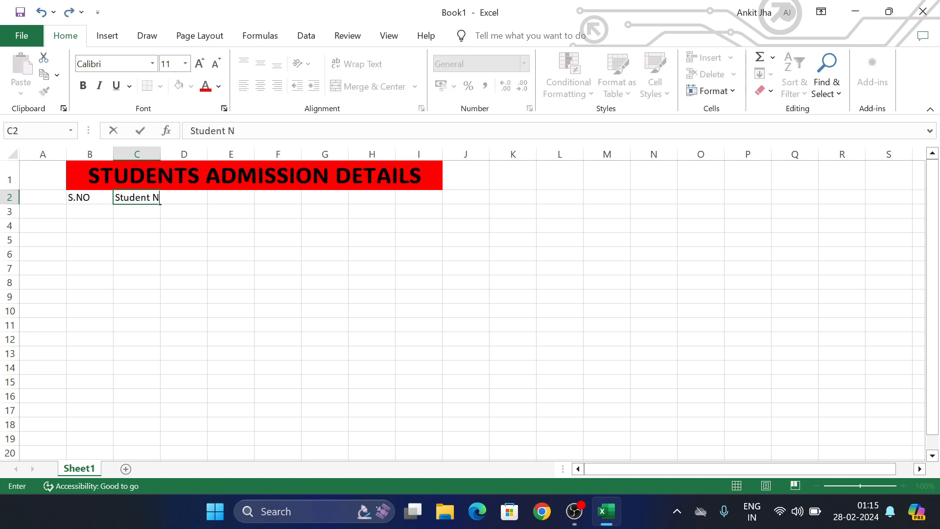
key("BackSpace")
key("BackSpace")
key("BackSpace")
key("BackSpace")
type("Name")
left_click(211, 282)
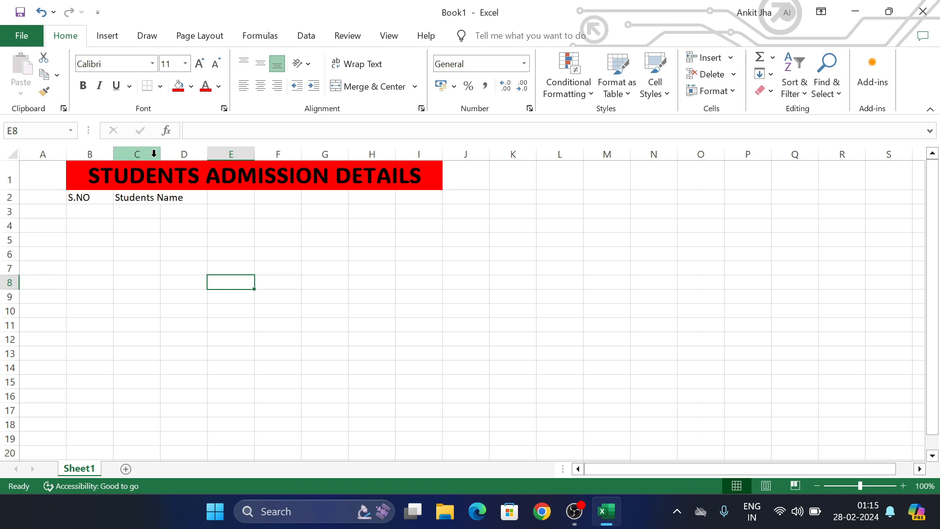
- Widen columns C through I to an equal larger width
left_click_drag(154, 153, 439, 152)
left_click_drag(255, 153, 354, 162)
left_click_drag(409, 151, 317, 154)
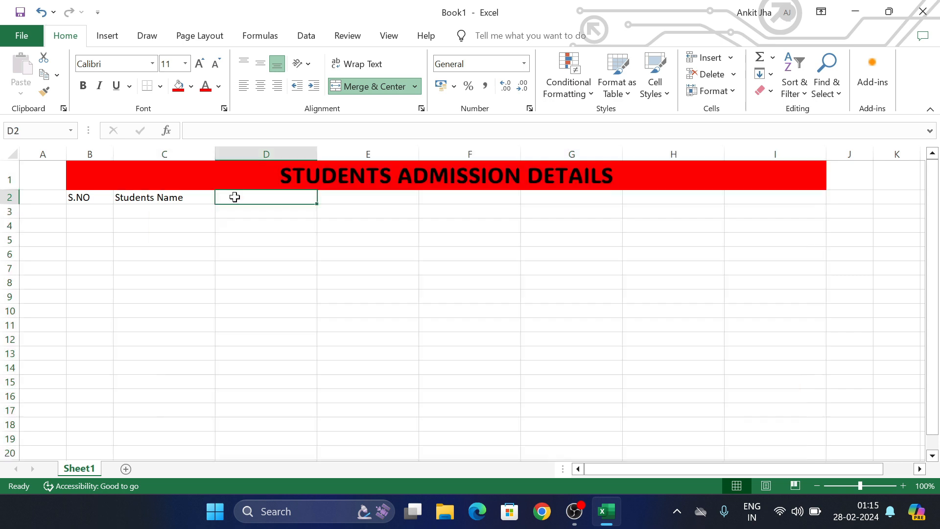
- Enter the headings Father's Name in D2 and Mother's Name in E2
left_click(235, 197)
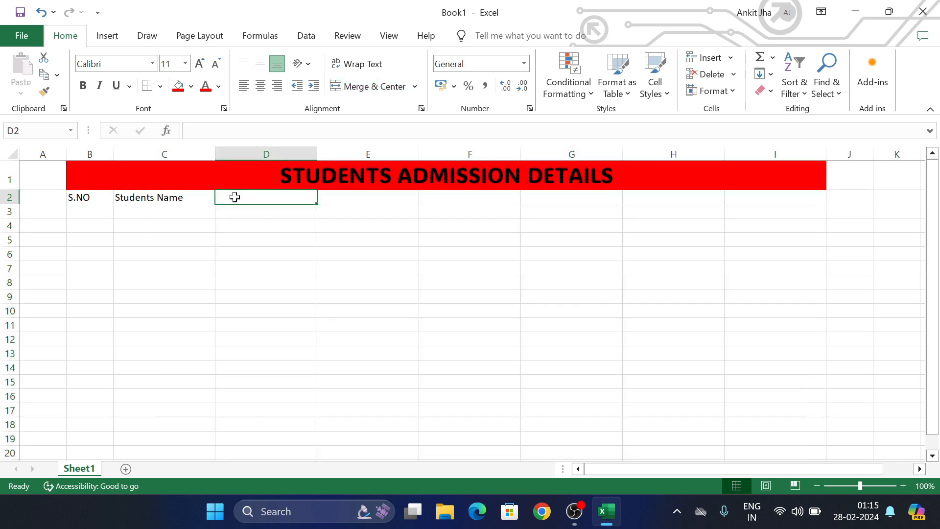
type("Fat")
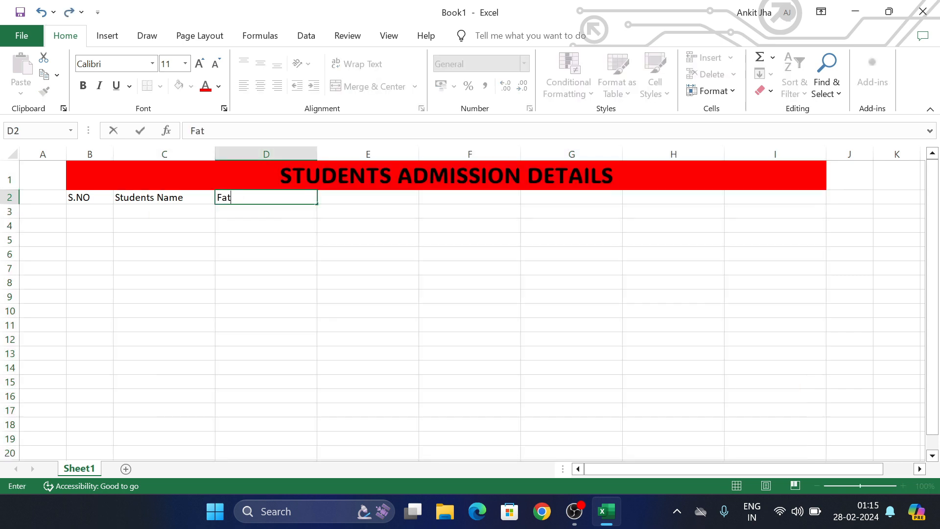
type("her's Name")
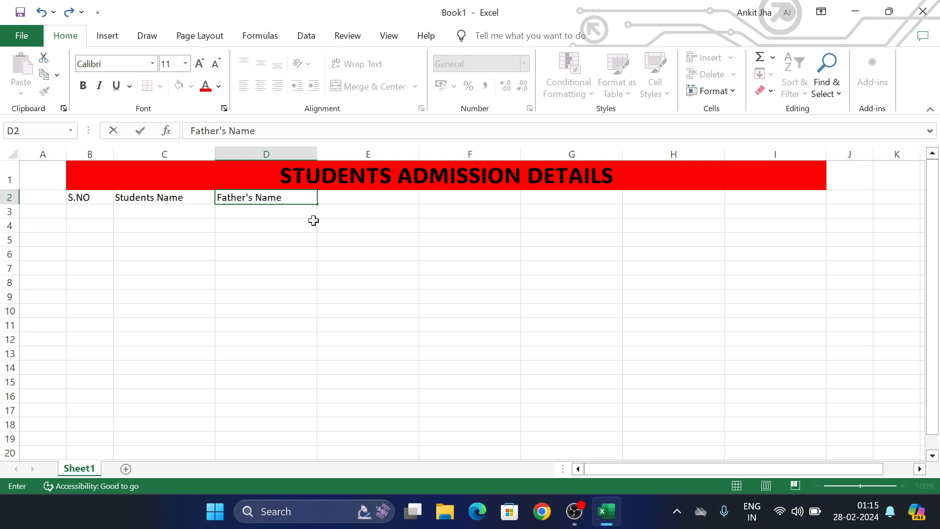
left_click(354, 198)
type("Mother's Name")
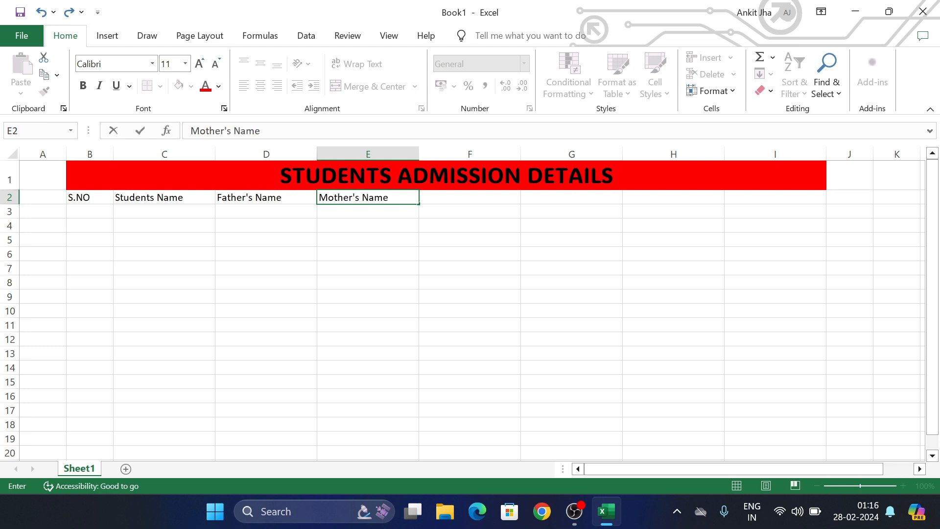
left_click(455, 196)
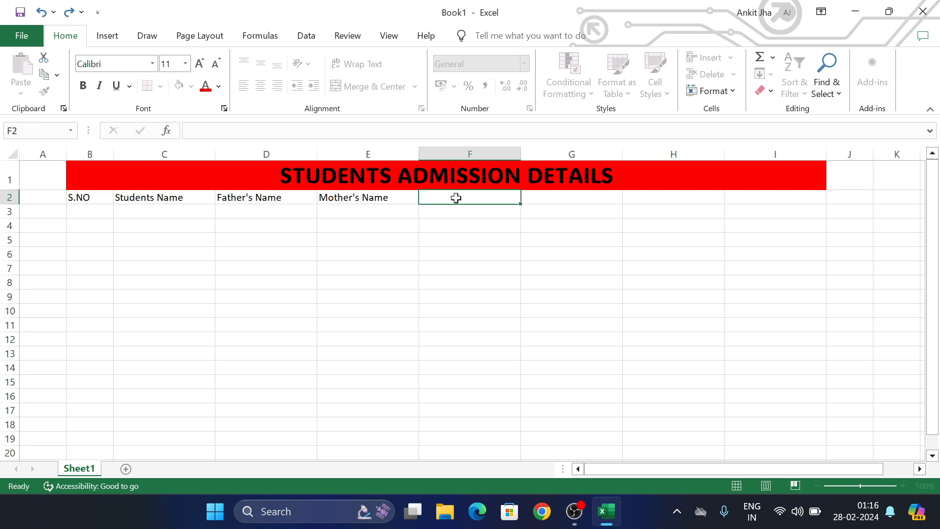
- Enter the headings Gender, Address, Contact Number and Class in F2 through I2
type("Gender")
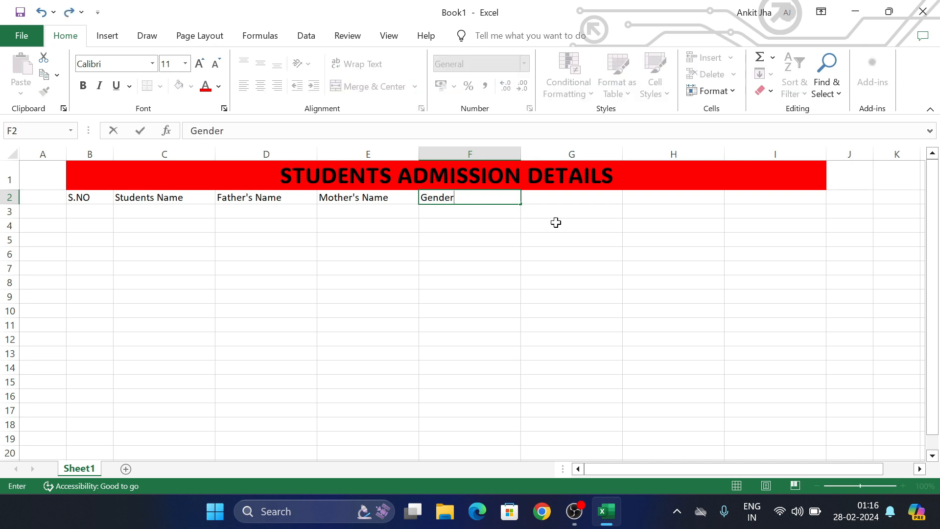
left_click(570, 200)
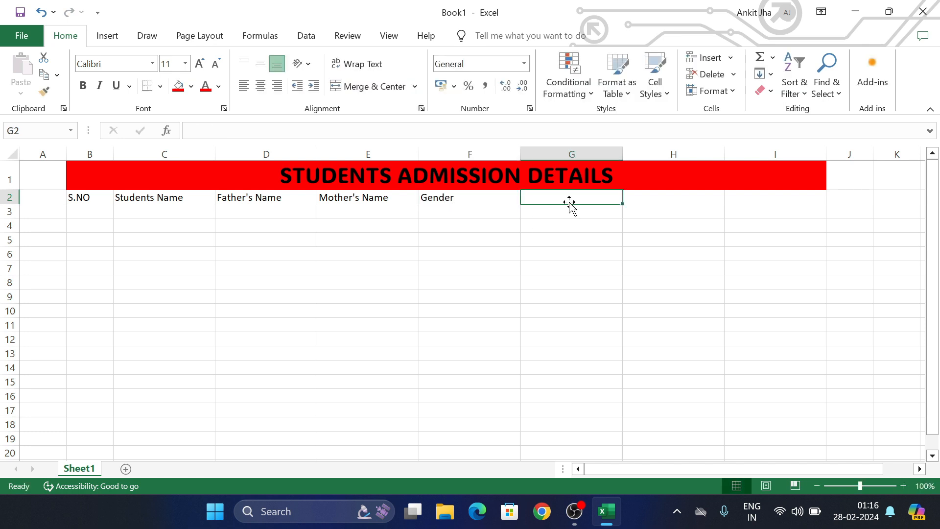
type("C")
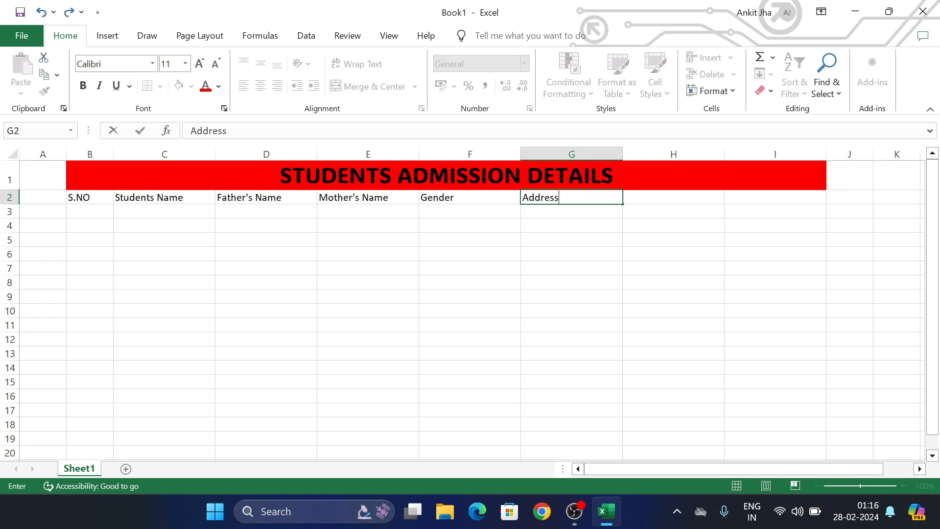
left_click(645, 201)
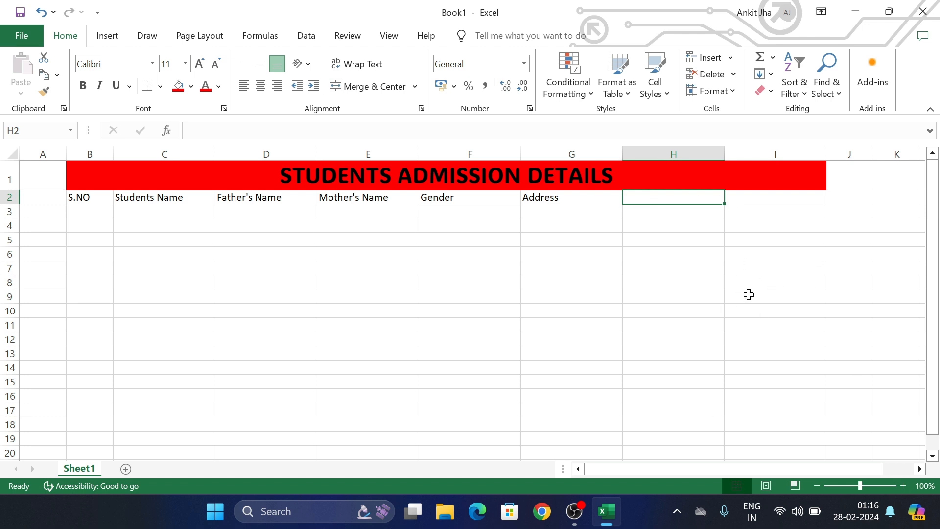
type("Contact")
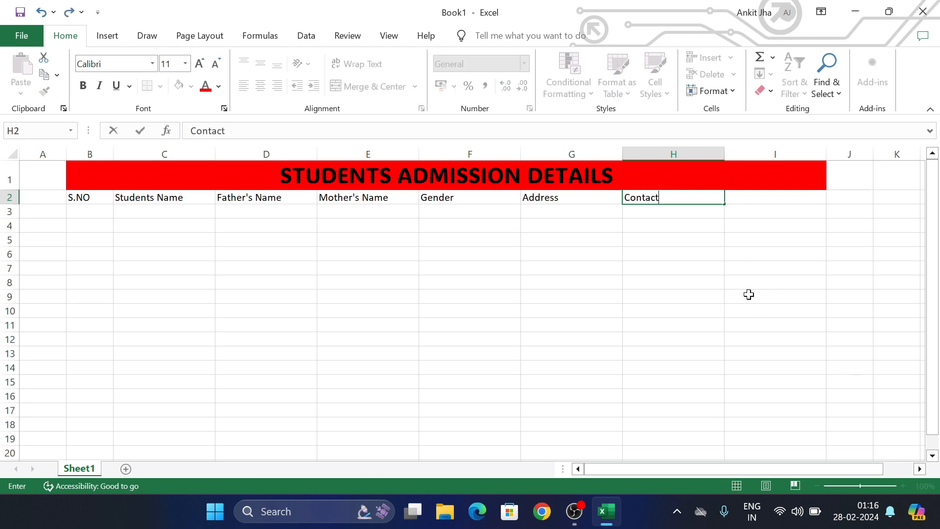
type(" Number")
left_click(776, 196)
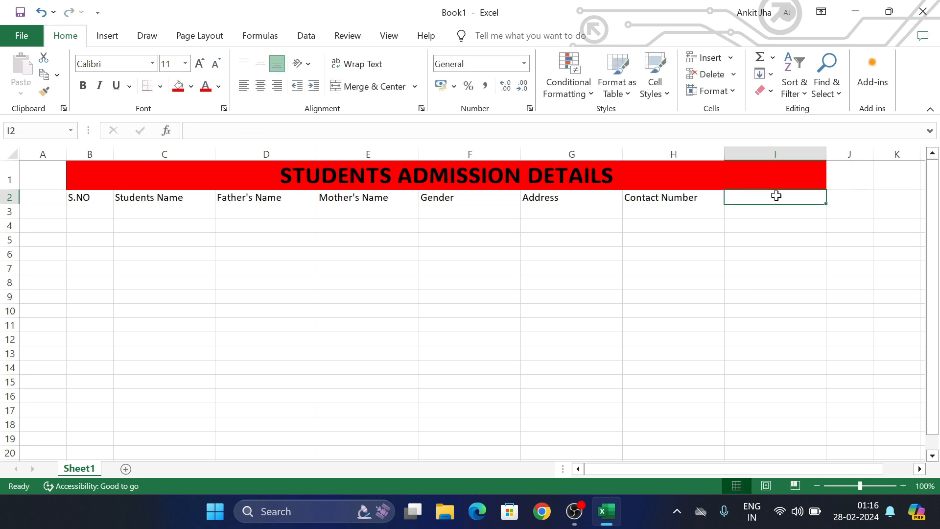
type("Class")
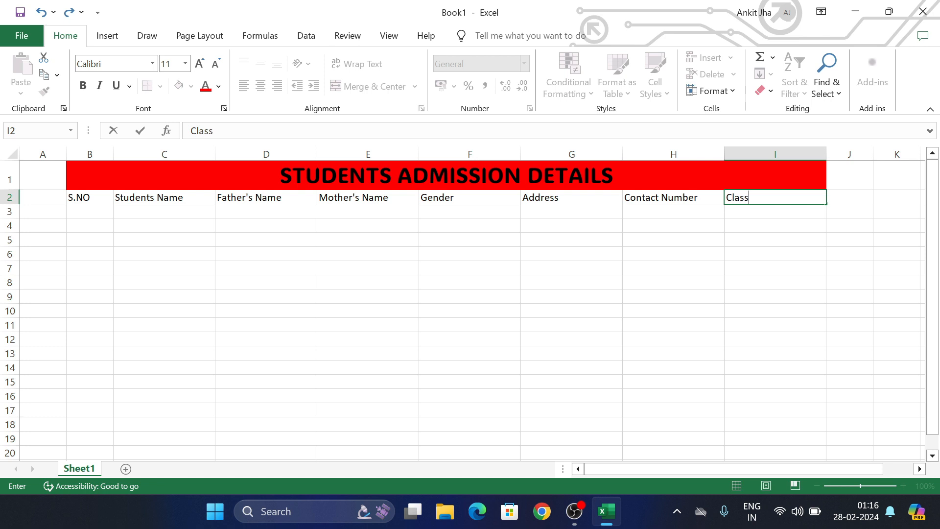
left_click(281, 346)
left_click(99, 217)
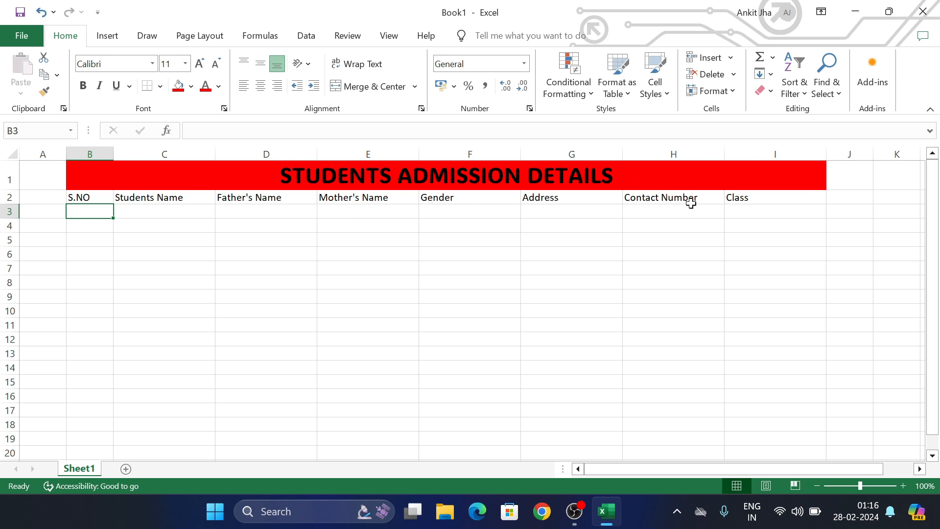
- Make the B2:I2 headings bold, Calibri and centred, then select the table area B1:I16
left_click_drag(100, 200, 750, 197)
left_click(83, 85)
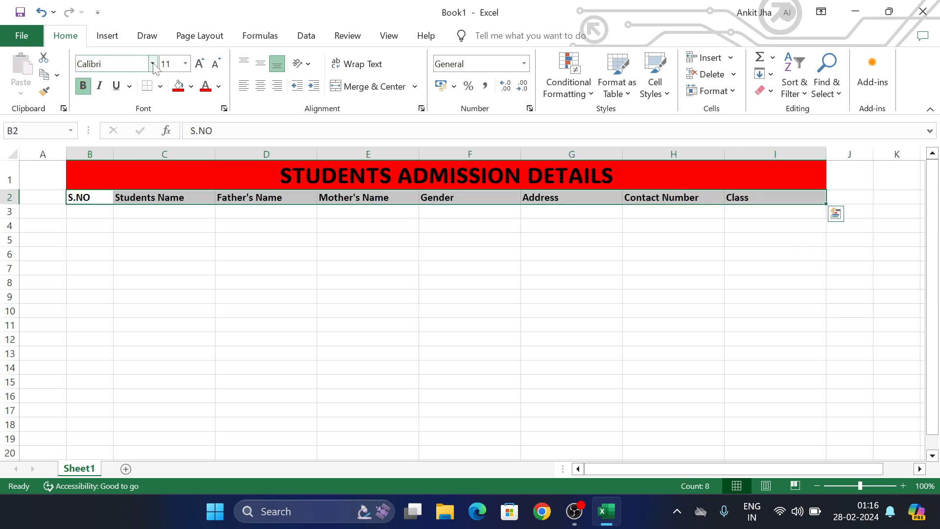
left_click(152, 63)
left_click(138, 171)
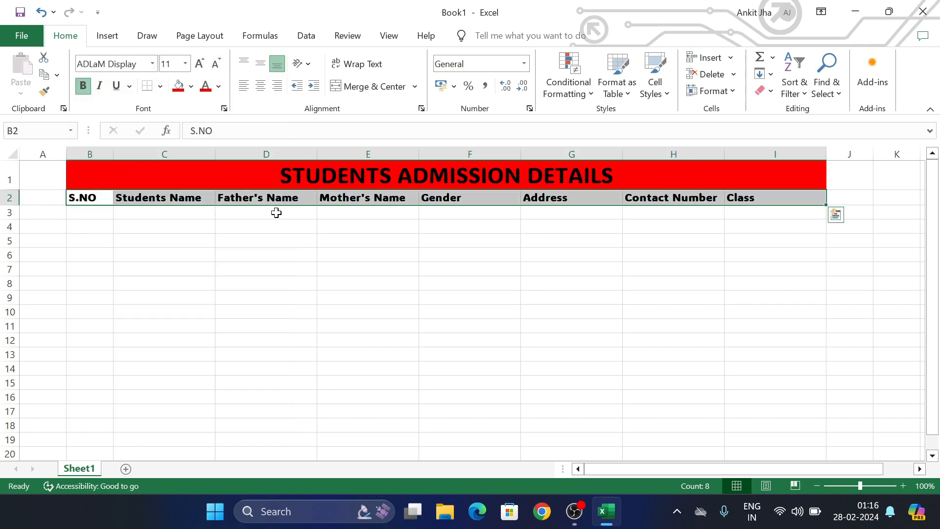
left_click(152, 64)
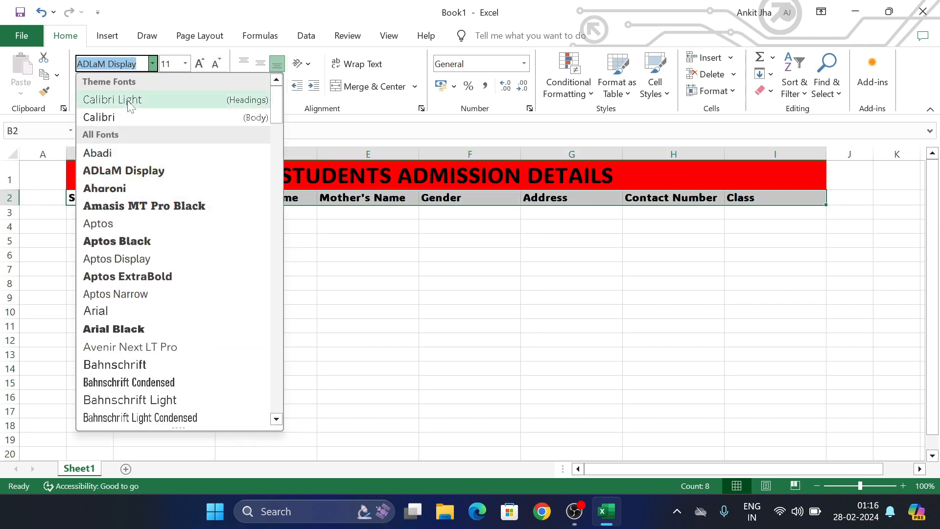
left_click(110, 120)
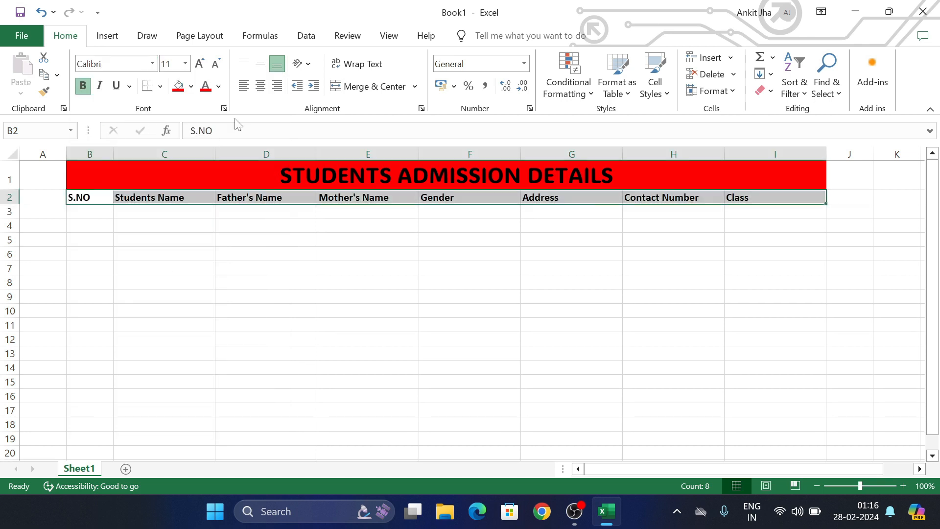
left_click(261, 87)
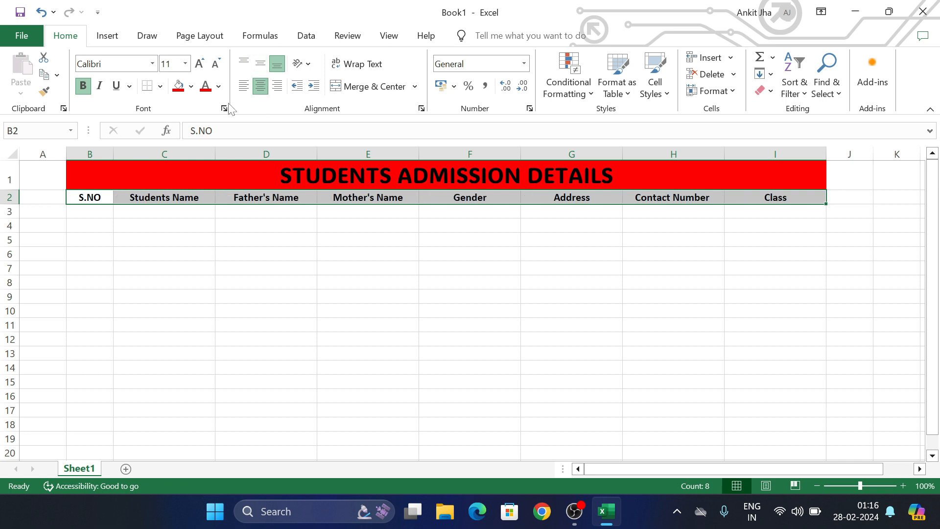
left_click(103, 207)
left_click_drag(88, 180, 355, 395)
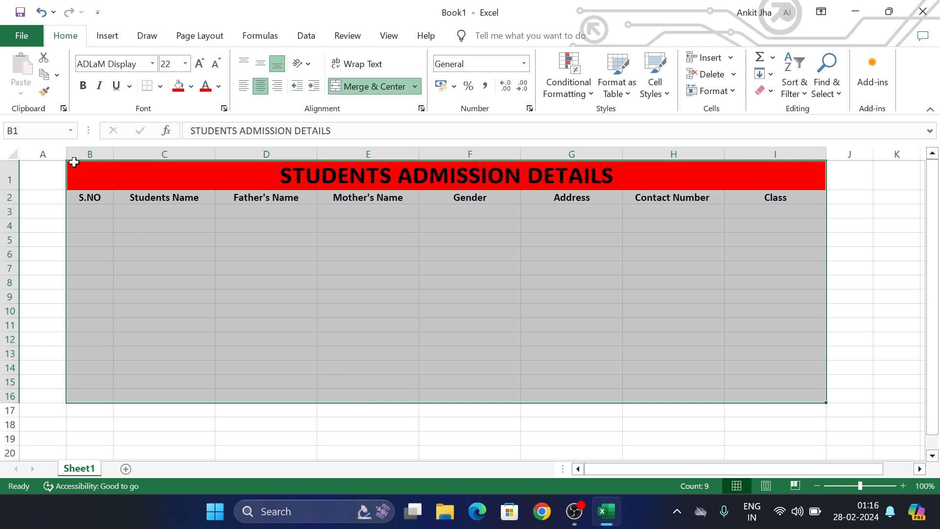
left_click(160, 87)
- Apply All Borders to B1:I16 and give the B2:I2 headers a yellow fill in ADLaM Display
left_click(179, 218)
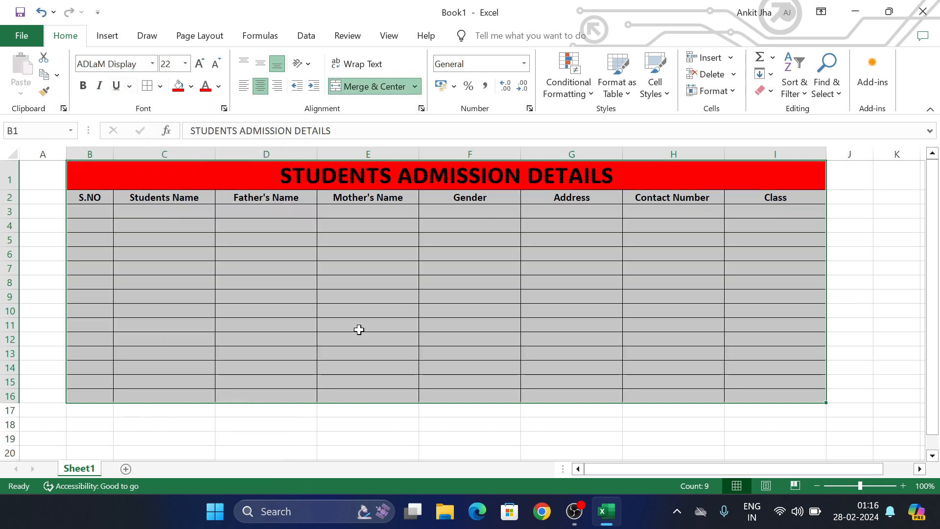
left_click(356, 327)
left_click_drag(100, 197, 784, 198)
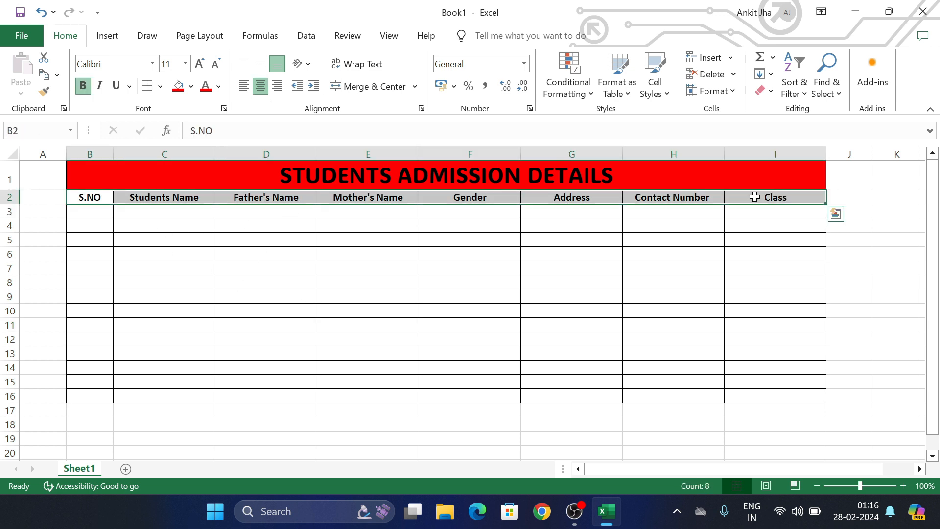
left_click(218, 87)
left_click(191, 87)
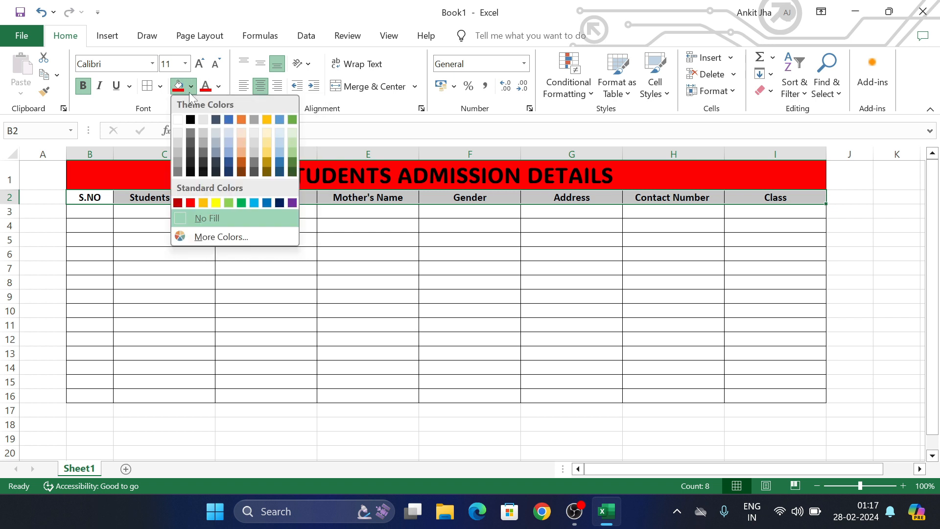
left_click(216, 202)
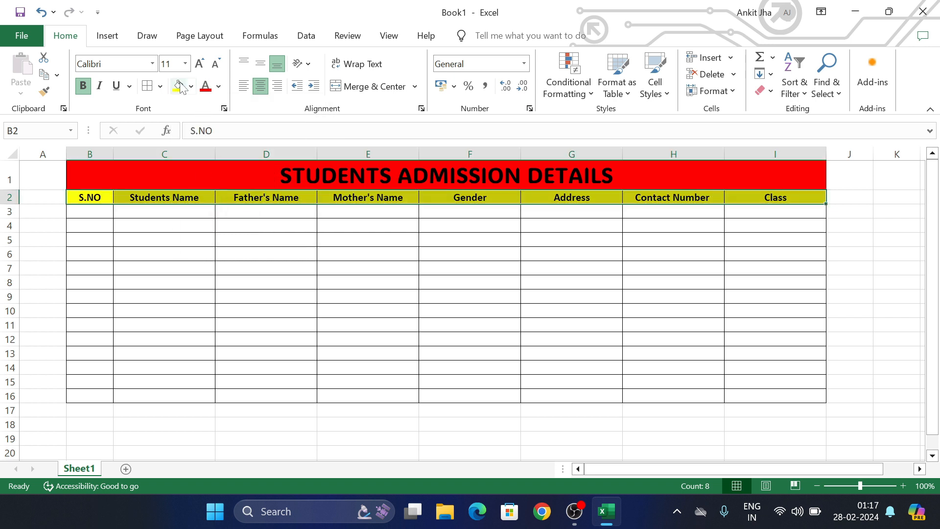
left_click(153, 63)
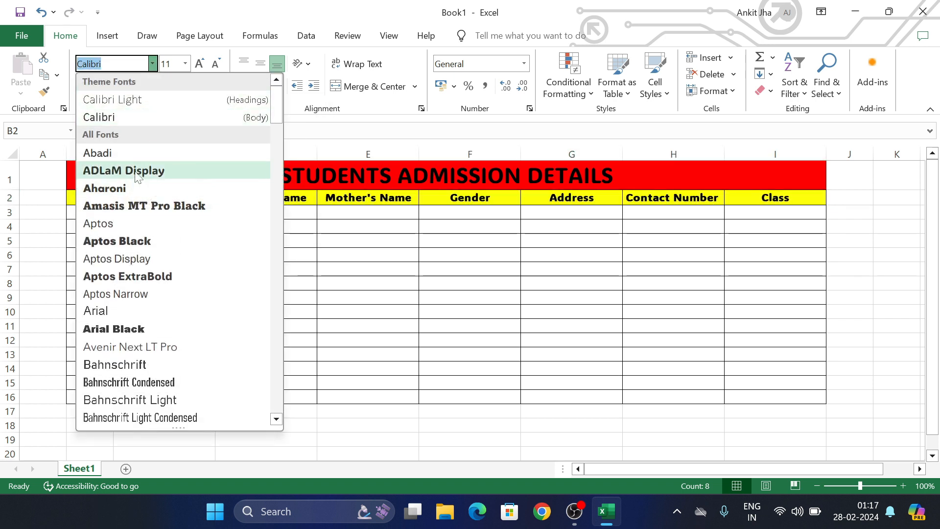
left_click(128, 168)
left_click(251, 243)
left_click(102, 210)
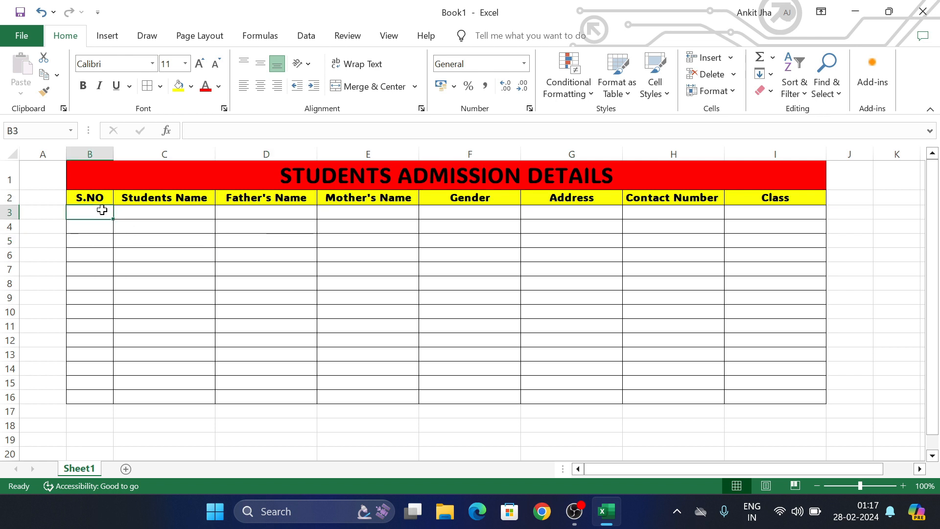
- Fill B3:B16 with serial numbers 1 to 14 and centre the B3:I16 table body
type("1")
key("Return")
type("2")
left_click_drag(90, 212, 97, 401)
left_click_drag(81, 209, 785, 390)
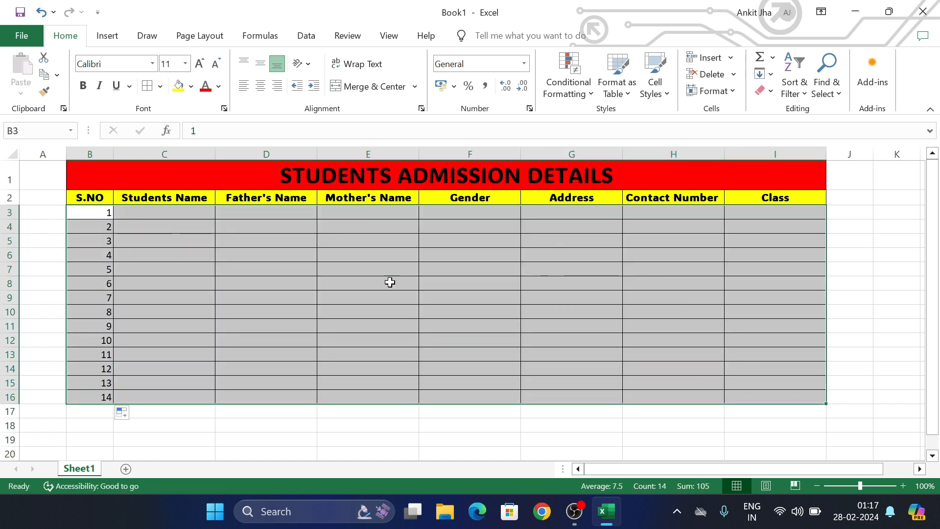
left_click(260, 85)
left_click(226, 311)
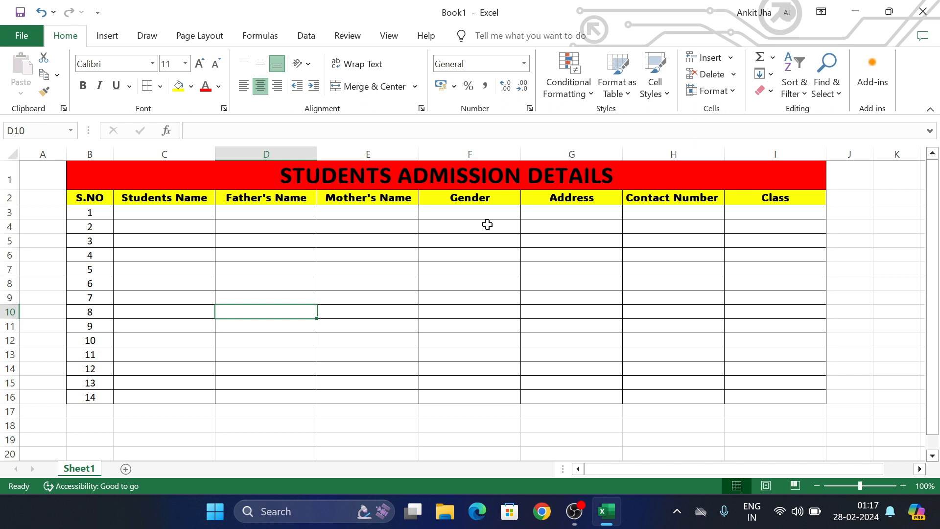
left_click(54, 293)
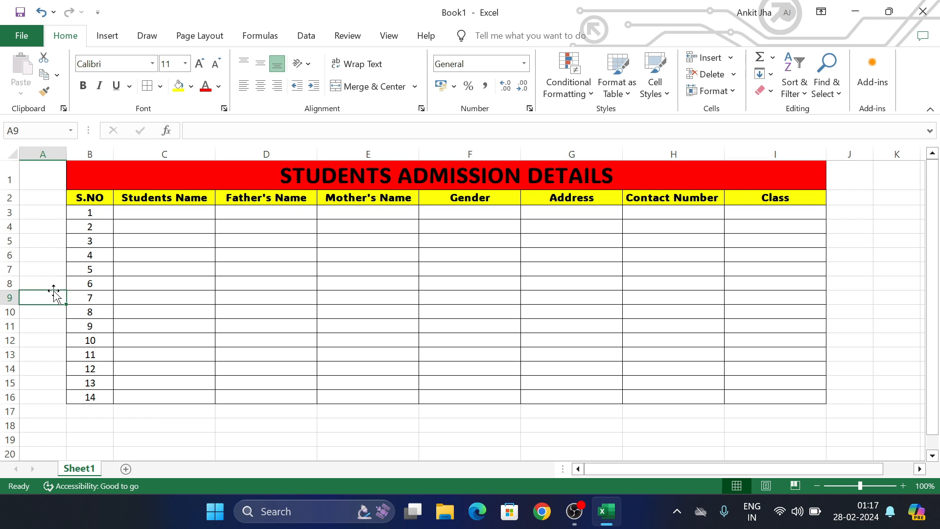
- Open the Customize Ribbon page of Excel Options
left_click(20, 38)
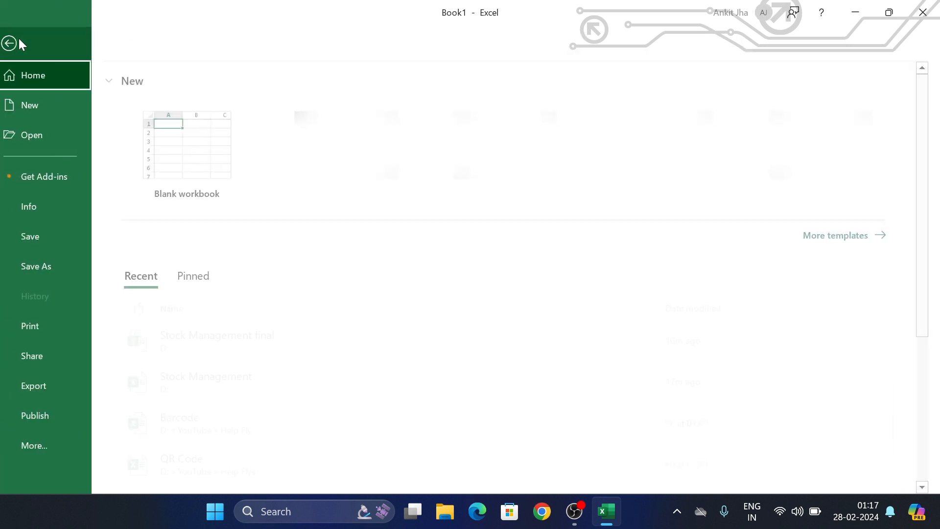
left_click(64, 445)
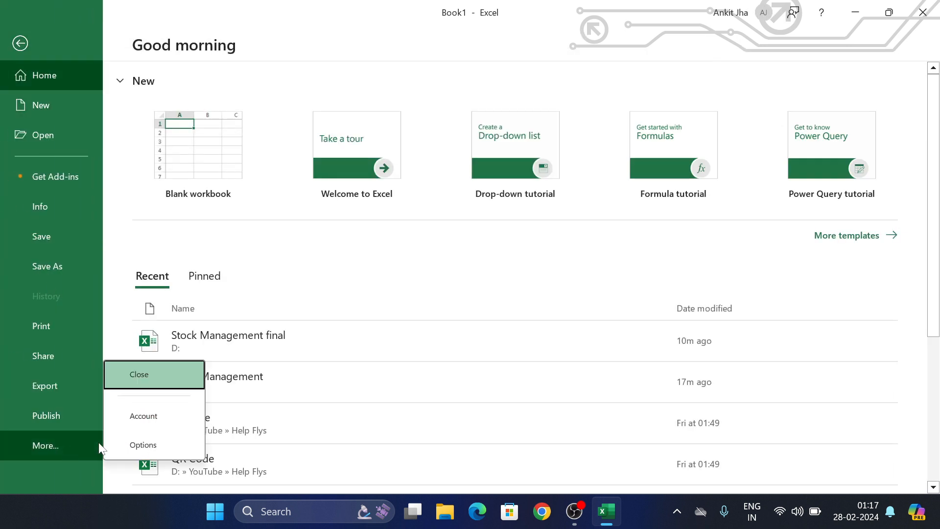
left_click(145, 450)
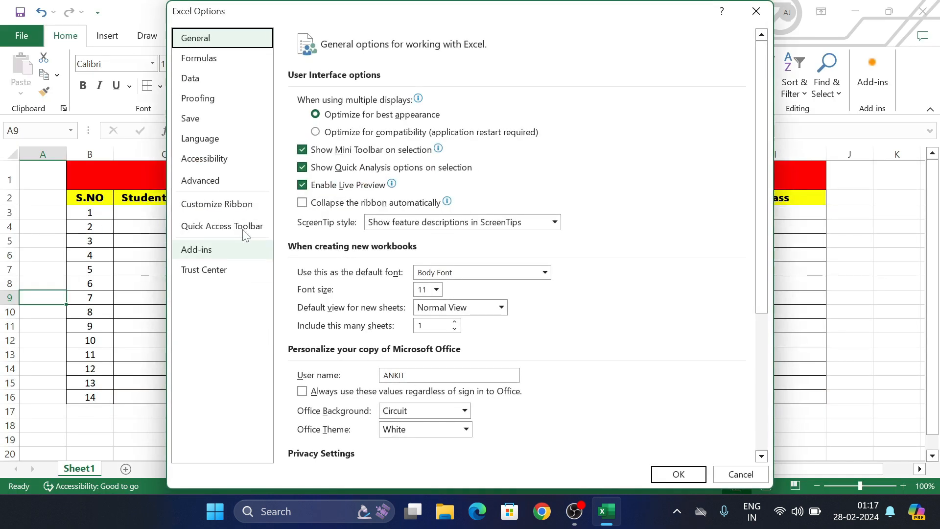
left_click(245, 209)
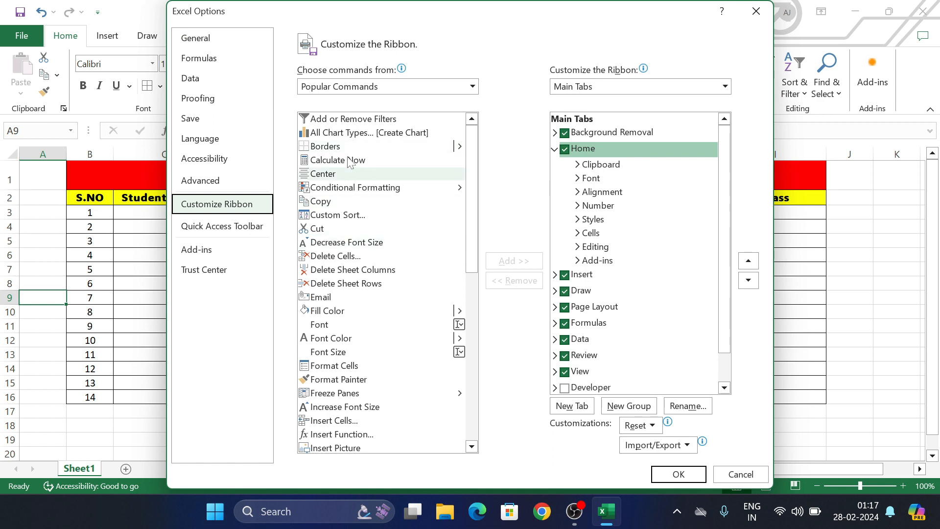
- List All Commands and scroll down to the Form command
left_click(377, 90)
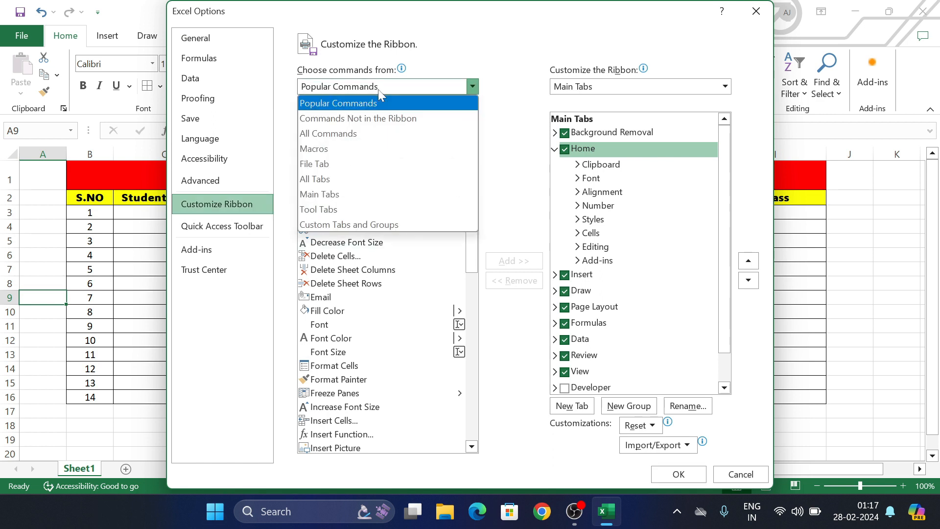
left_click(356, 140)
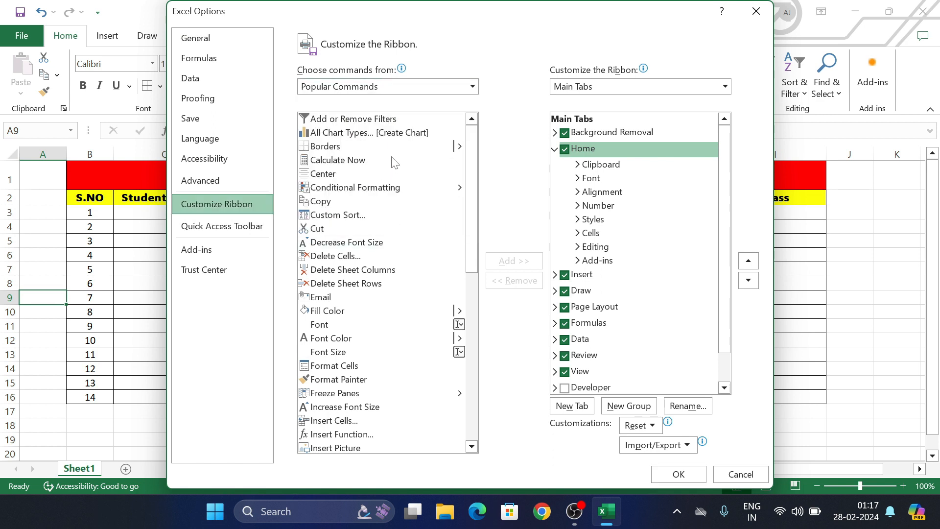
scroll(360, 271, "down", 20)
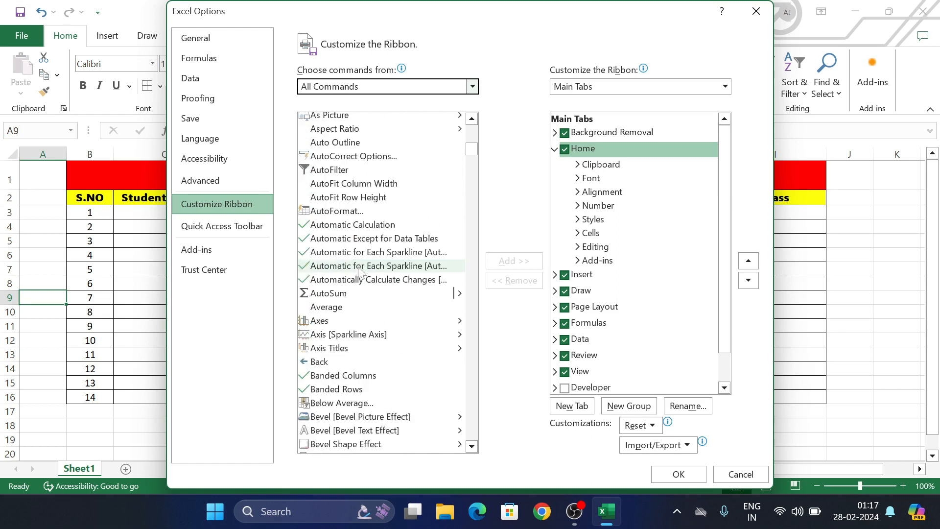
scroll(360, 271, "down", 20)
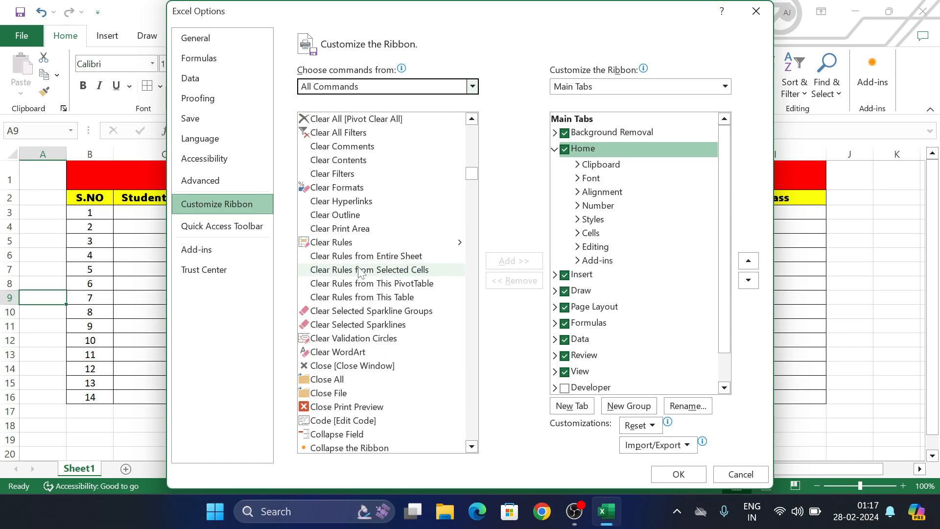
scroll(360, 271, "down", 20)
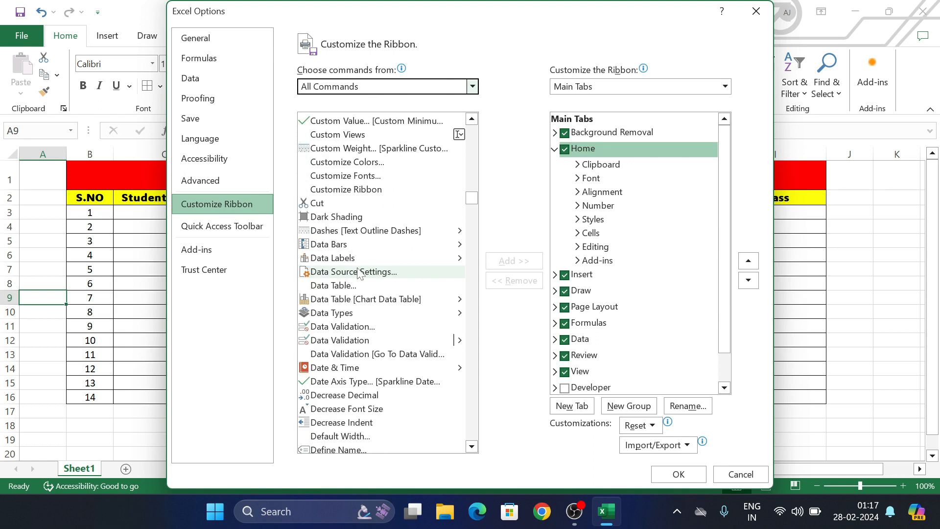
scroll(360, 271, "down", 20)
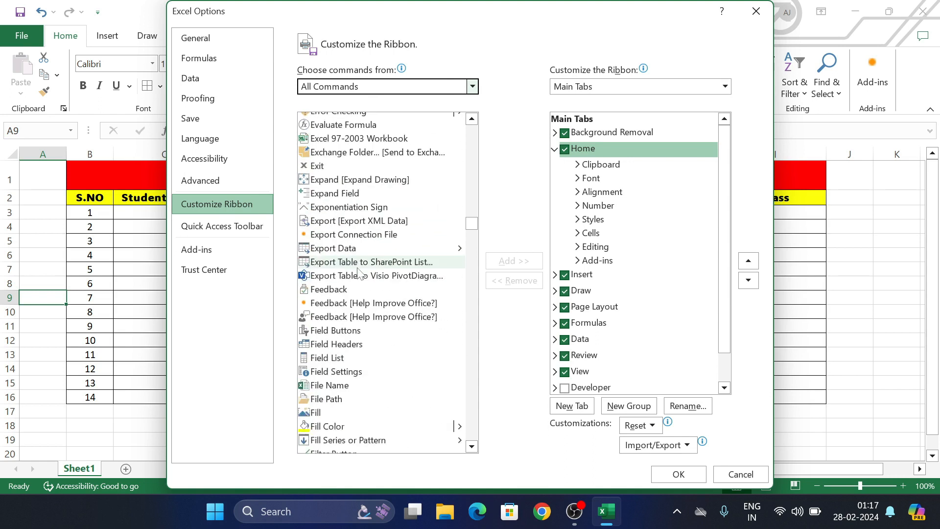
scroll(352, 260, "up", 20)
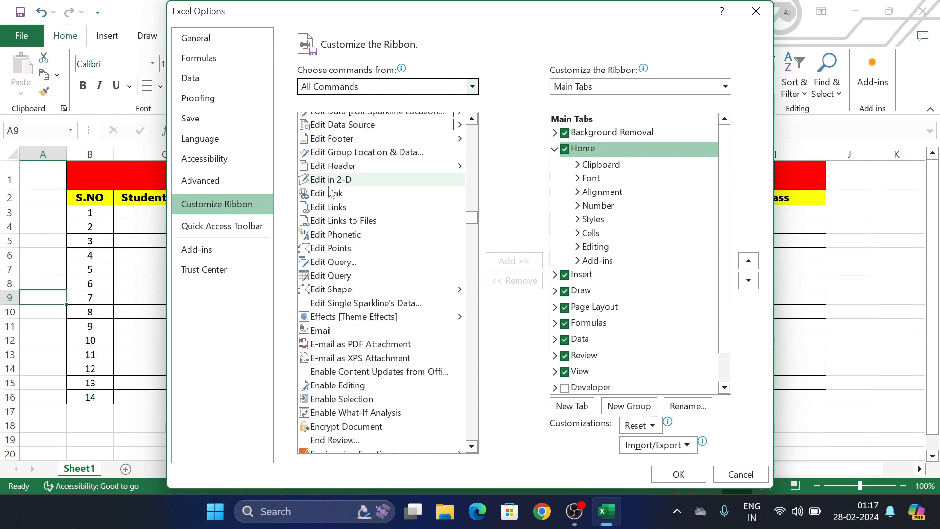
scroll(330, 191, "down", 14)
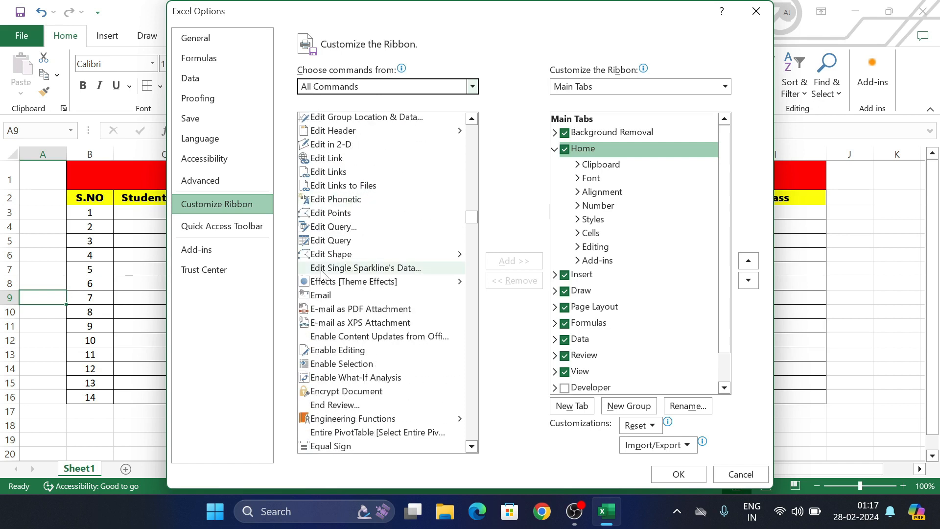
scroll(345, 186, "down", 9)
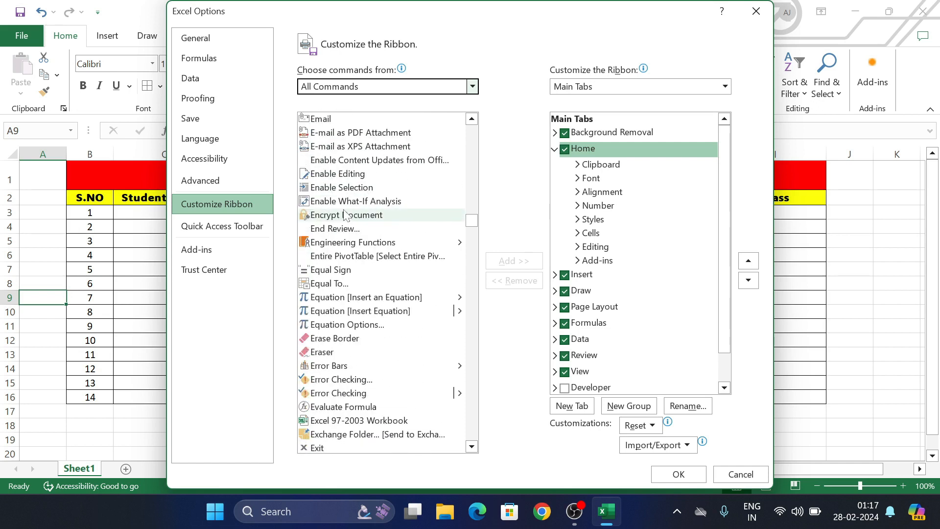
scroll(326, 305, "down", 3)
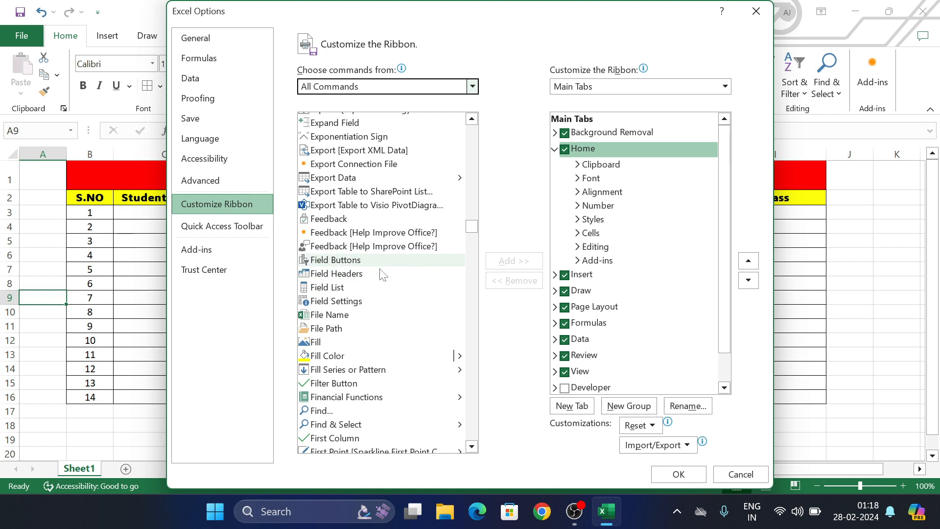
scroll(360, 227, "down", 9)
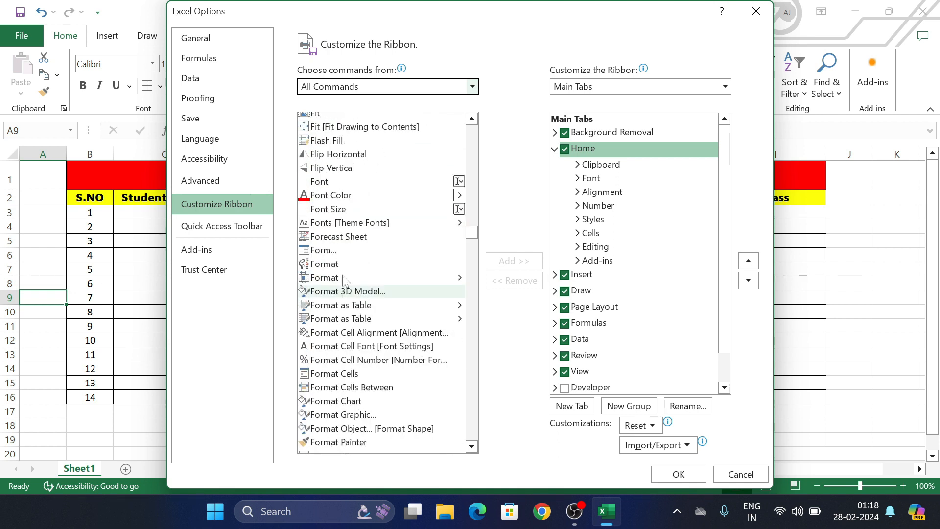
- Add the Form command to a new custom group on the Home tab and confirm
left_click(342, 250)
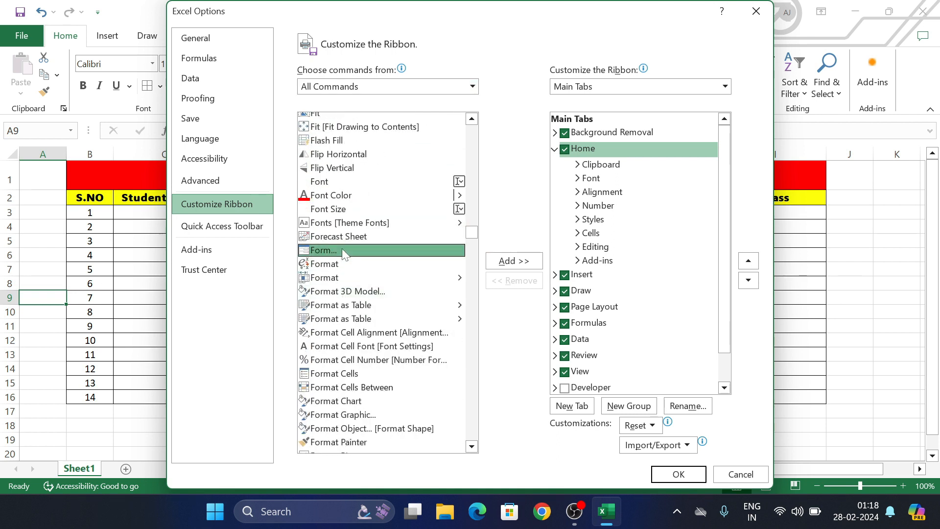
left_click(512, 266)
left_click(475, 295)
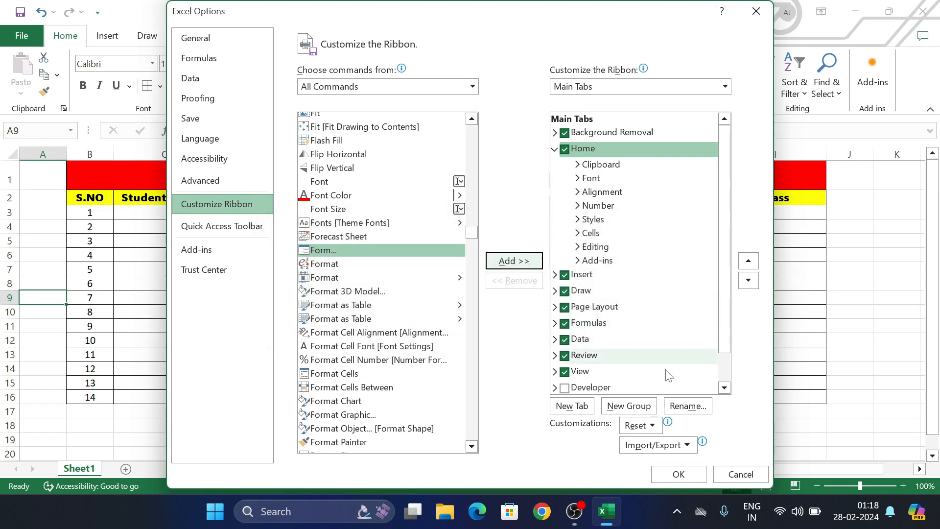
left_click(629, 406)
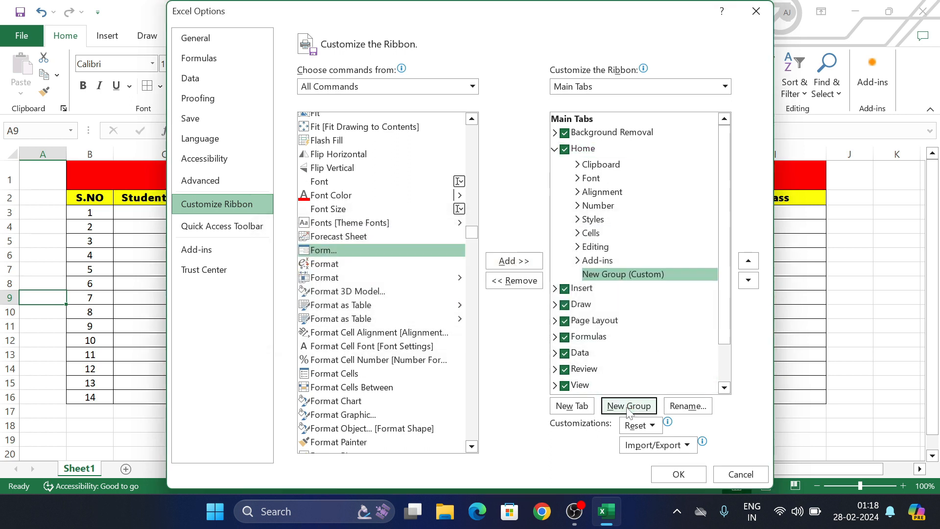
left_click(516, 262)
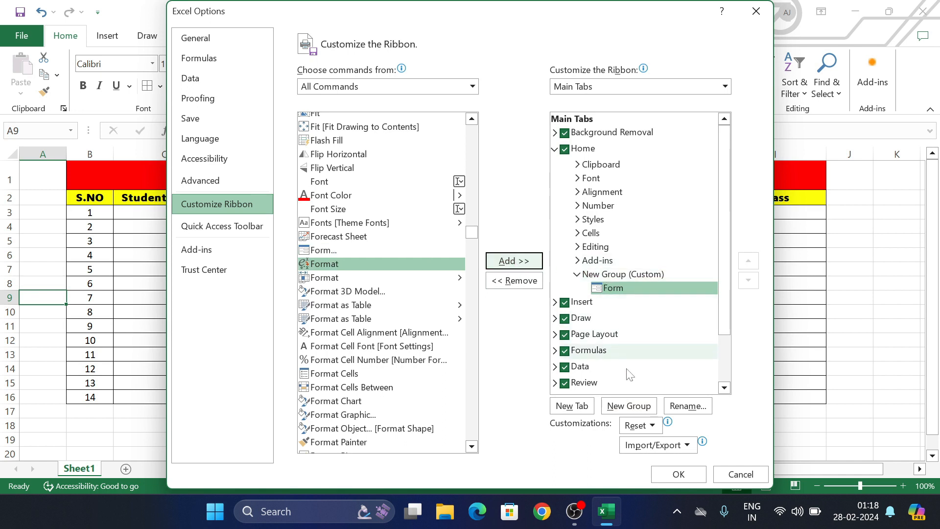
left_click(674, 471)
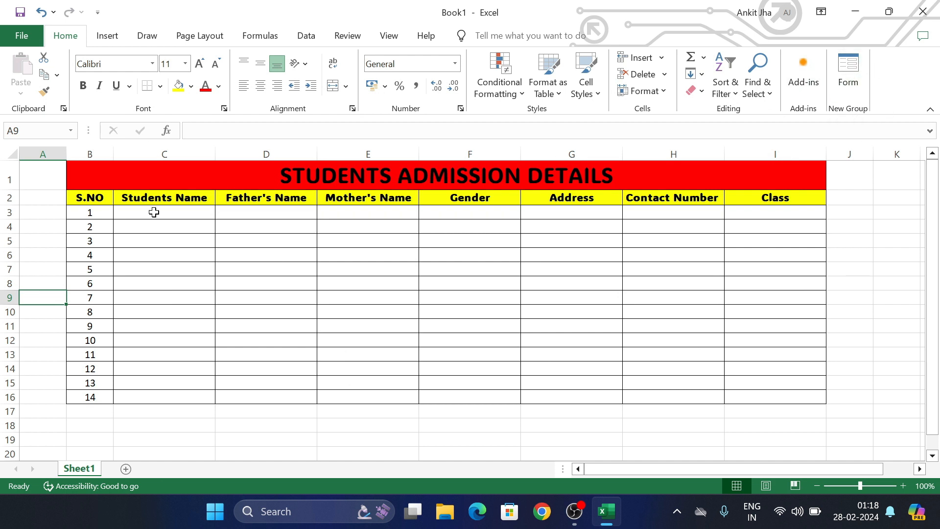
- Open the data form on the title and header rows, accepting the first row as labels
left_click_drag(146, 200, 777, 195)
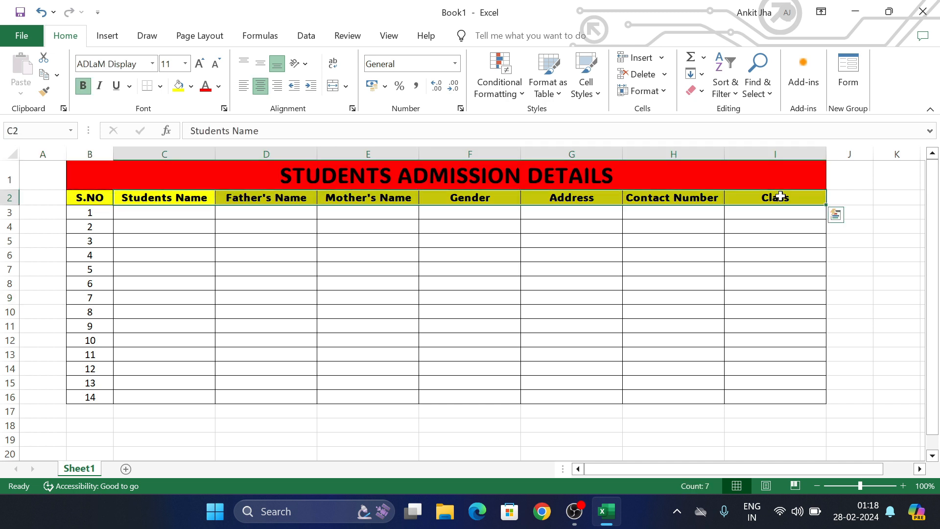
left_click(855, 63)
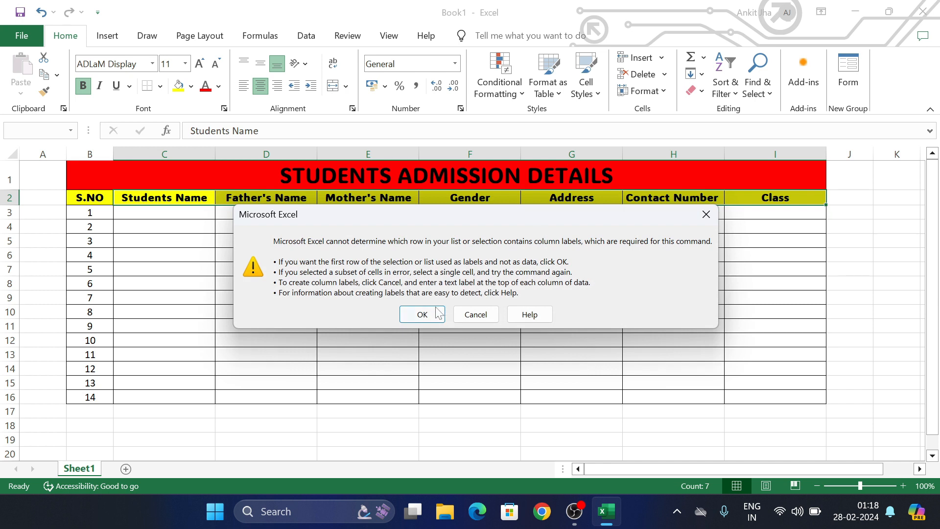
left_click(437, 313)
left_click_drag(485, 126, 657, 173)
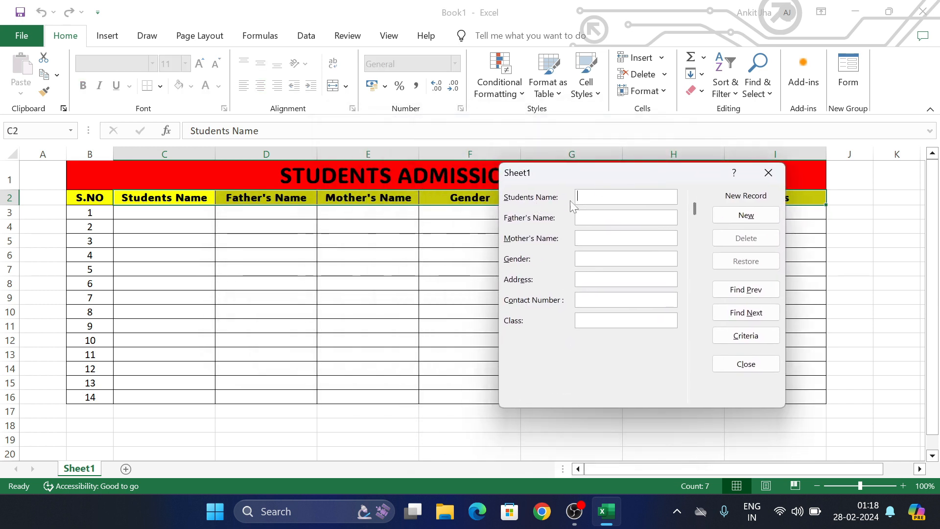
- Enter the first student's name, replacing the mistyped entry
type("ANKIT")
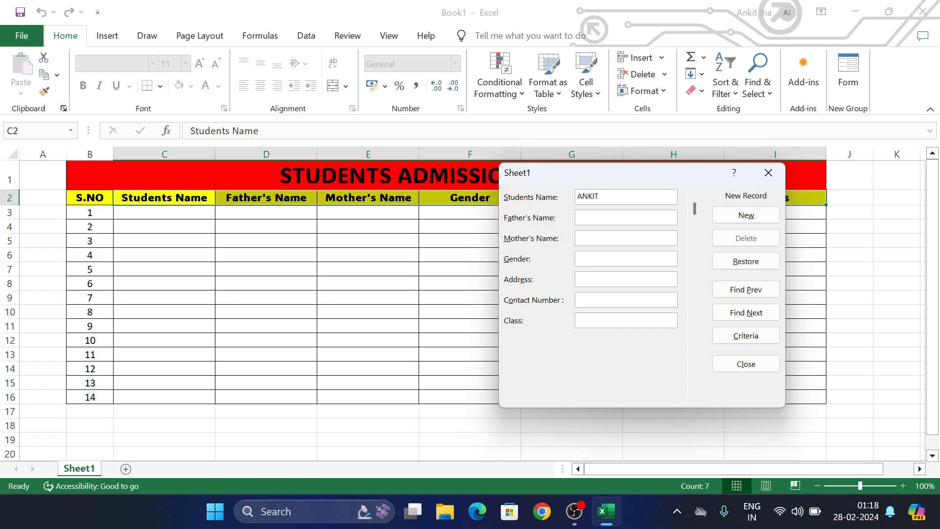
double_click(588, 197)
key("BackSpace")
type("Rohan")
left_click(599, 216)
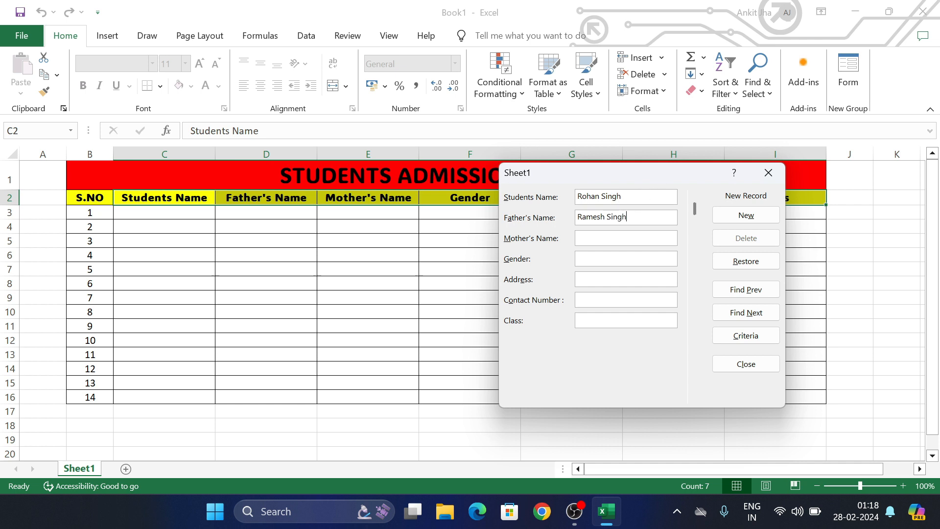
- Fill in the parents' names, gender Male, the address, the phone number and class 12th
type("Female")
key("BackSpace")
key("BackSpace")
key("BackSpace")
key("BackSpace")
key("BackSpace")
type("Male")
type("Delhi")
key("BackSpace")
key("BackSpace")
key("BackSpace")
key("BackSpace")
key("BackSpace")
type("Nnahey Nagar , Delh")
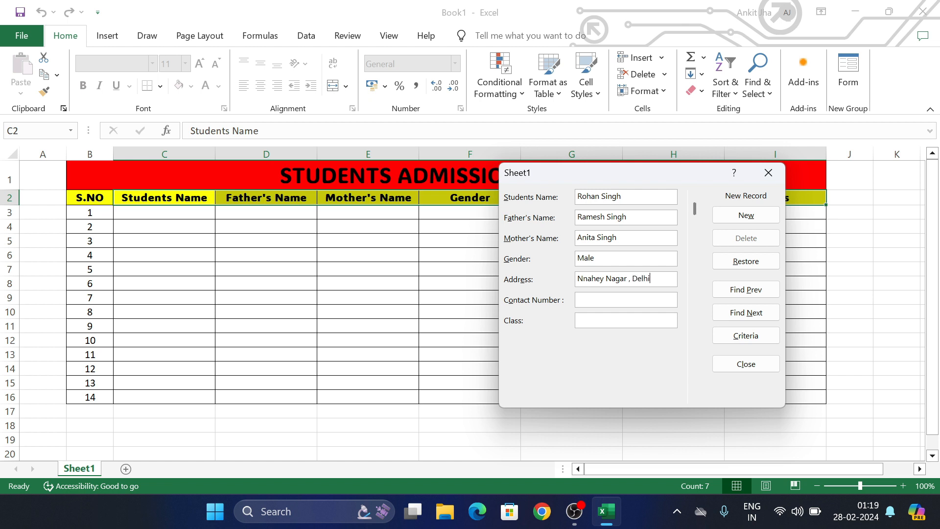
type("9250XXXXXX12th")
key("BackSpace")
key("BackSpace")
type("th")
- Save the first record, then enter the second student's name and father's name
left_click(746, 215)
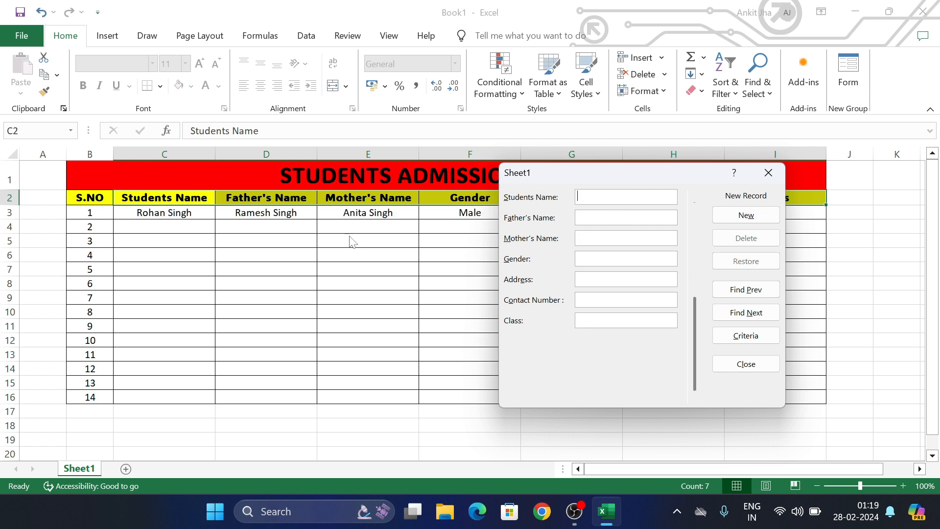
left_click_drag(646, 175, 708, 197)
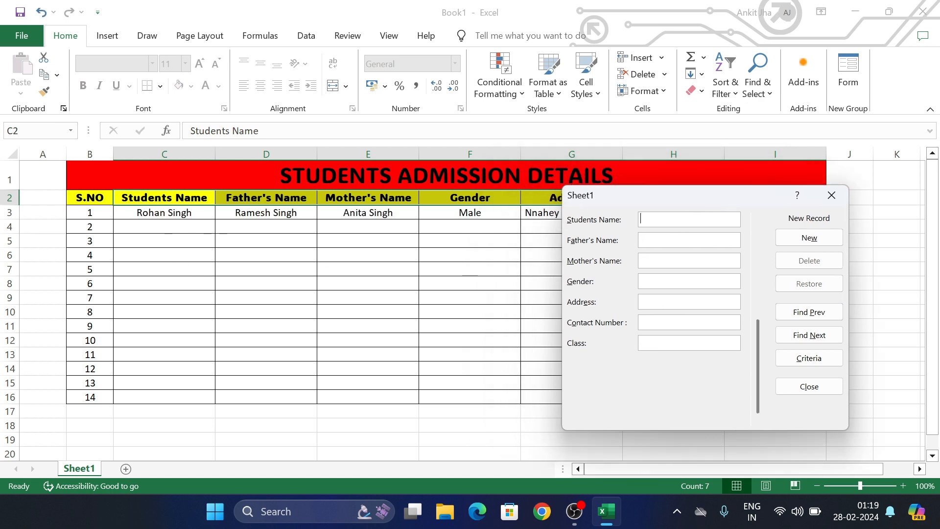
type("R")
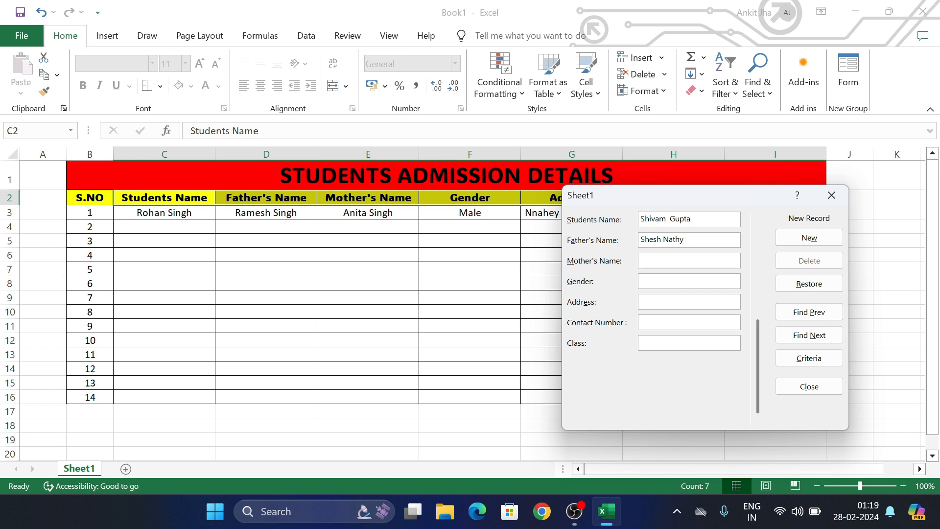
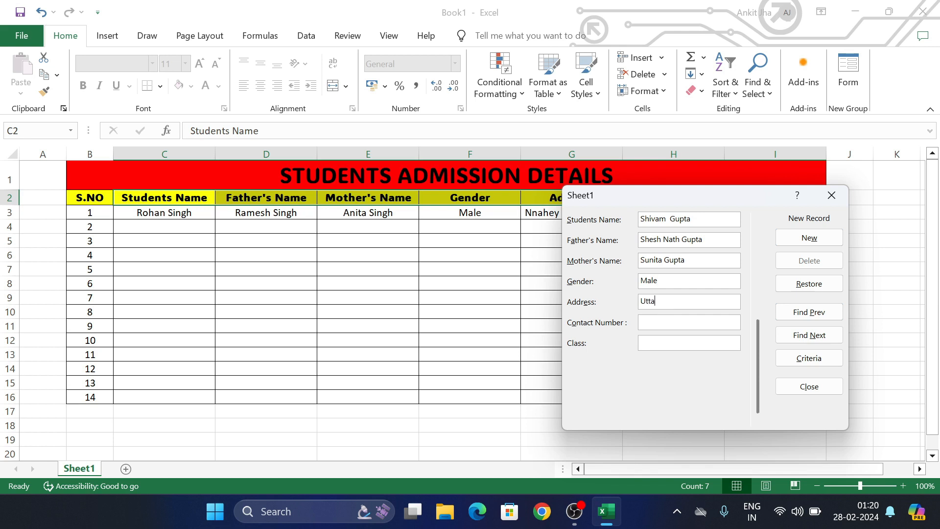
- Fill in the mother's name, gender Male, the address, the phone number and class 11th, then save
key("Return")
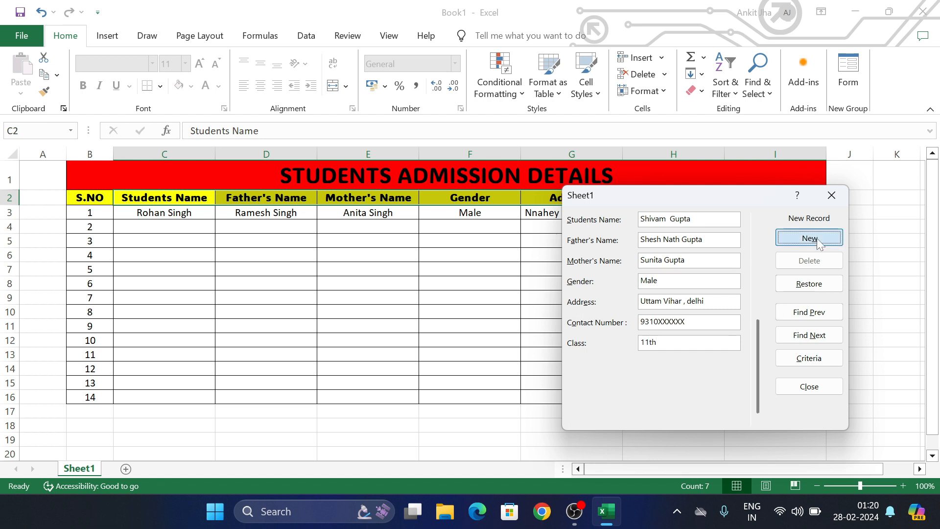
left_click(809, 313)
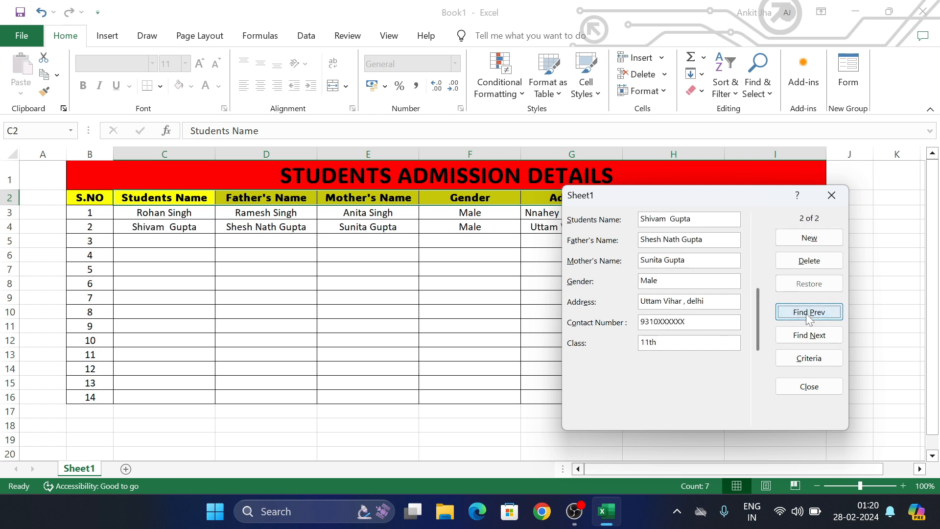
left_click(809, 313)
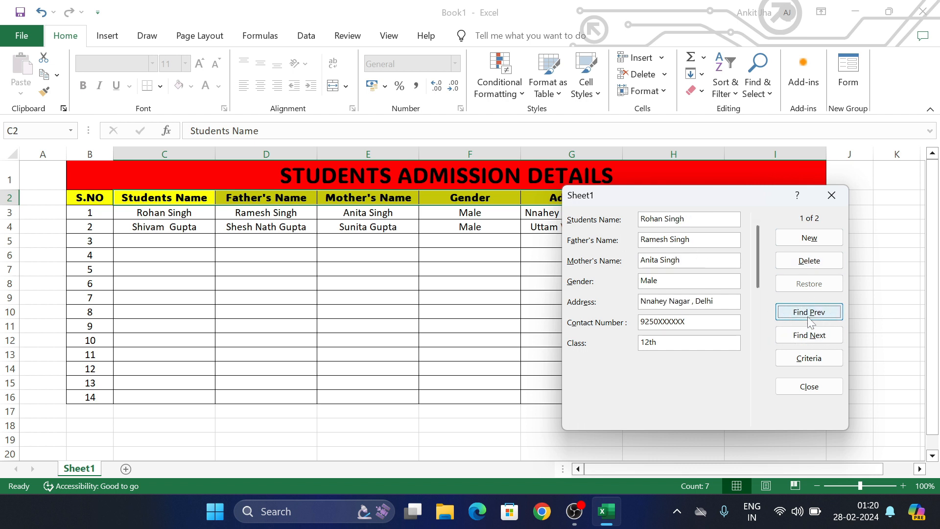
left_click(803, 338)
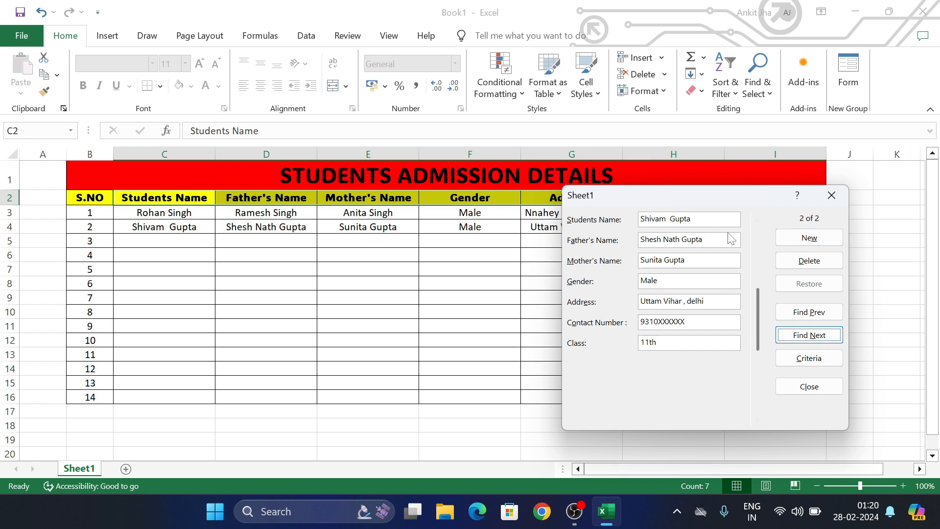
left_click_drag(731, 204, 695, 186)
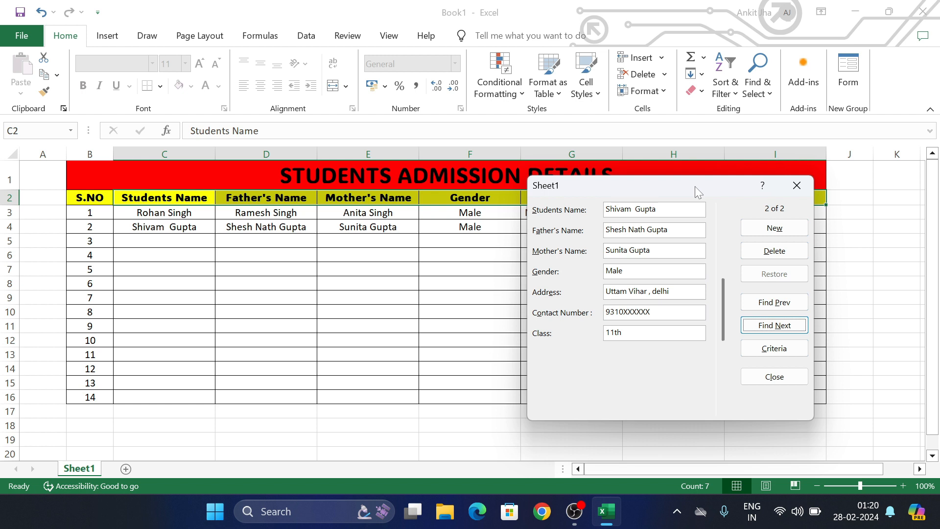
left_click_drag(695, 186, 654, 185)
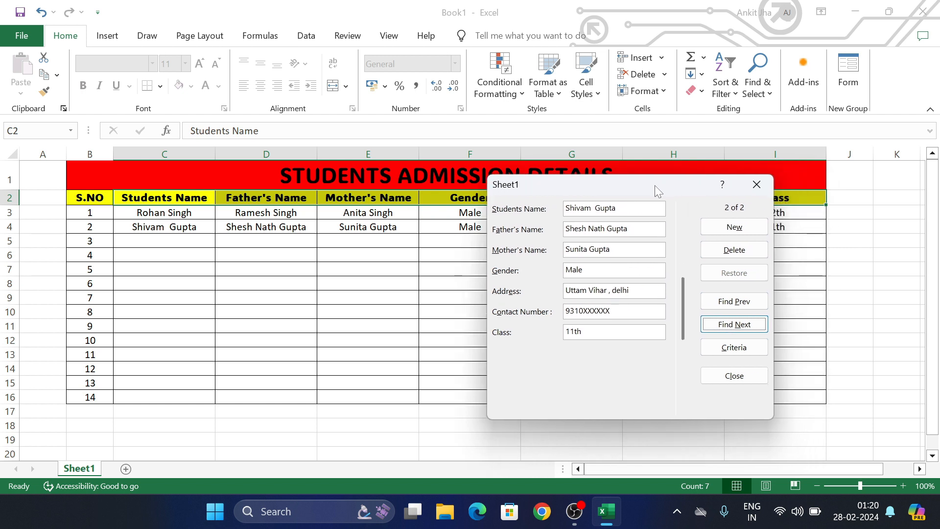